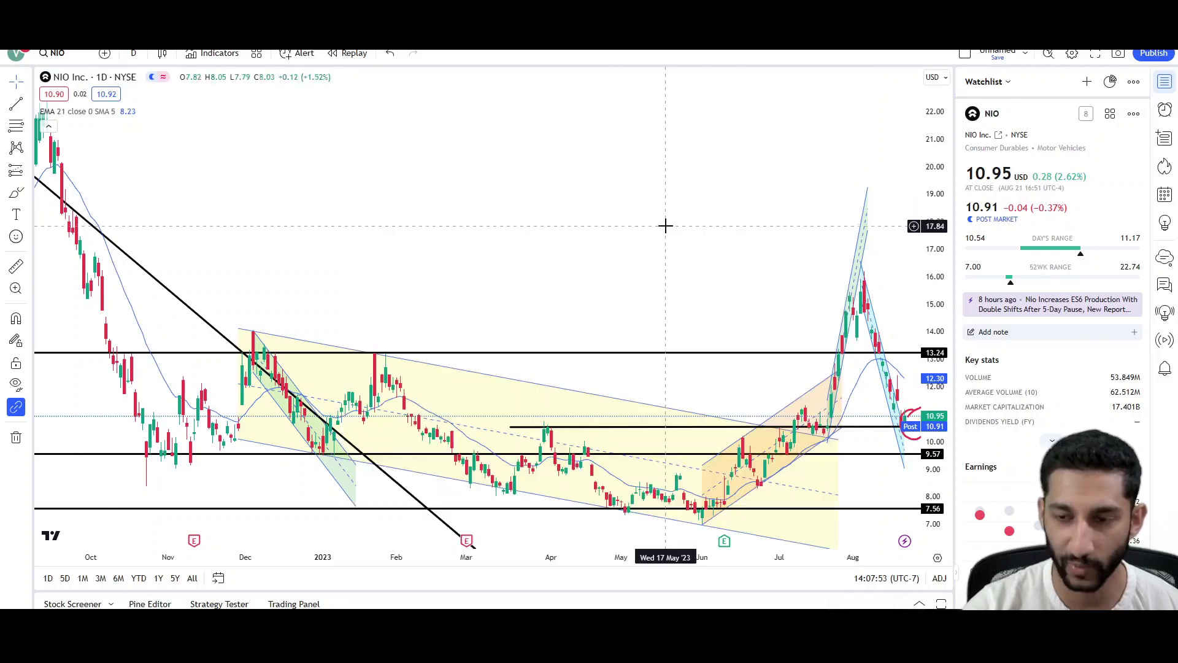
Delete the red hand-drawn circle around the latest NIO candles.
drag(721, 237, 489, 207)
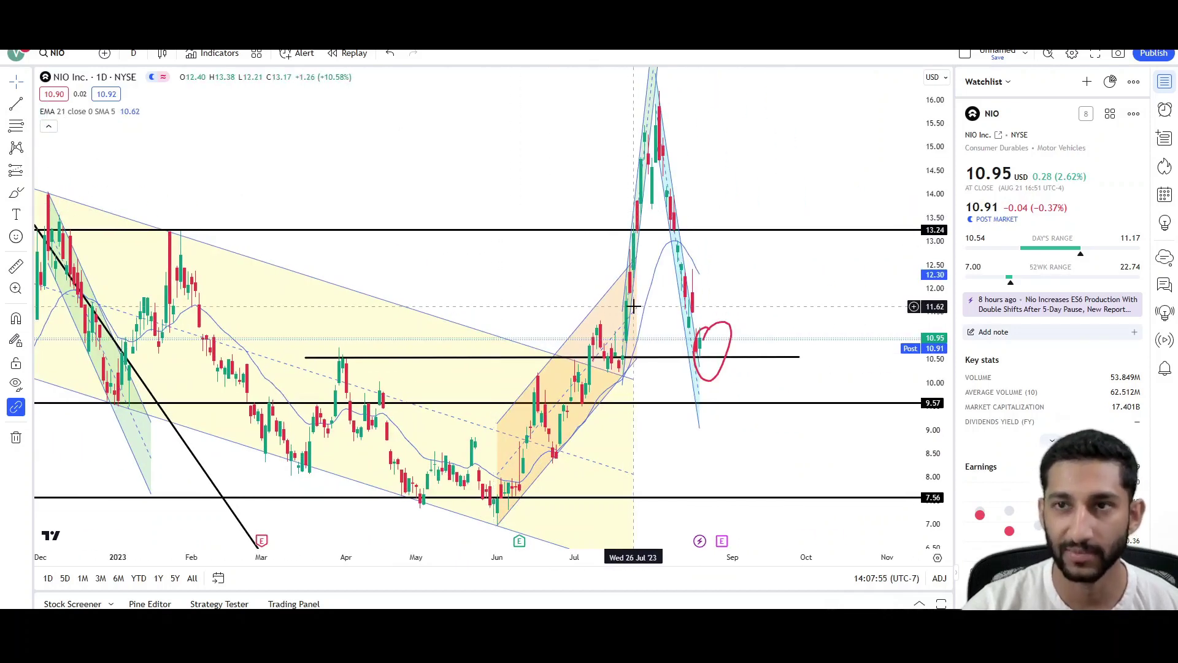
scroll(657, 313, up, 3)
scroll(658, 312, up, 2)
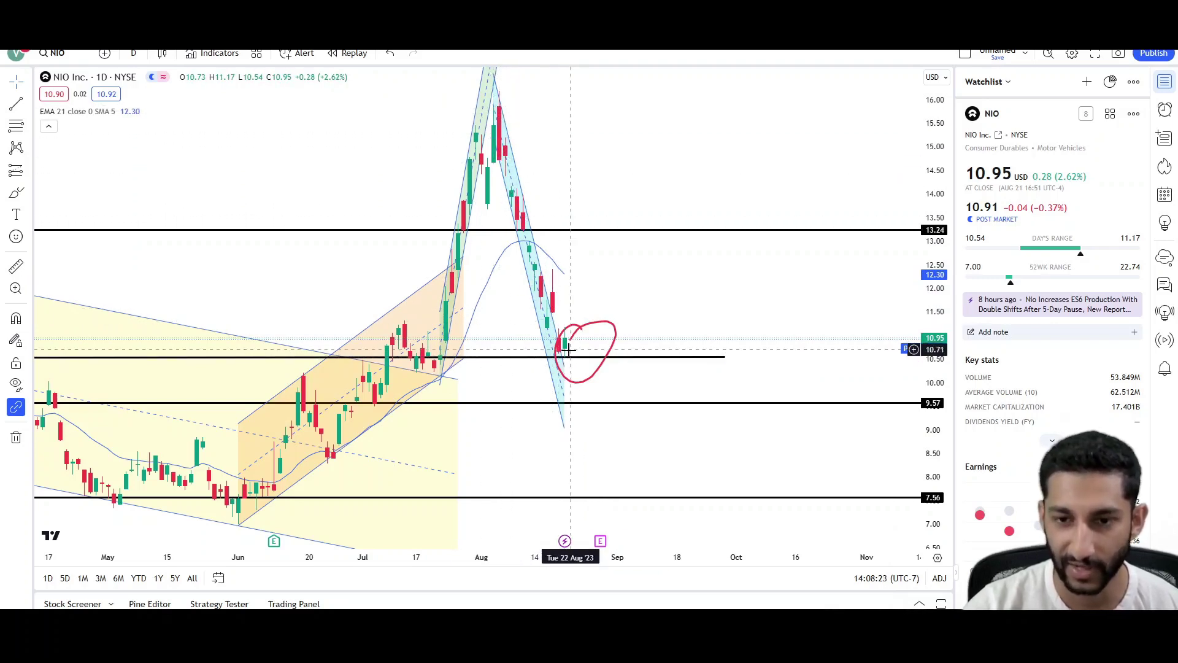
drag(582, 329, 576, 327)
key(Delete)
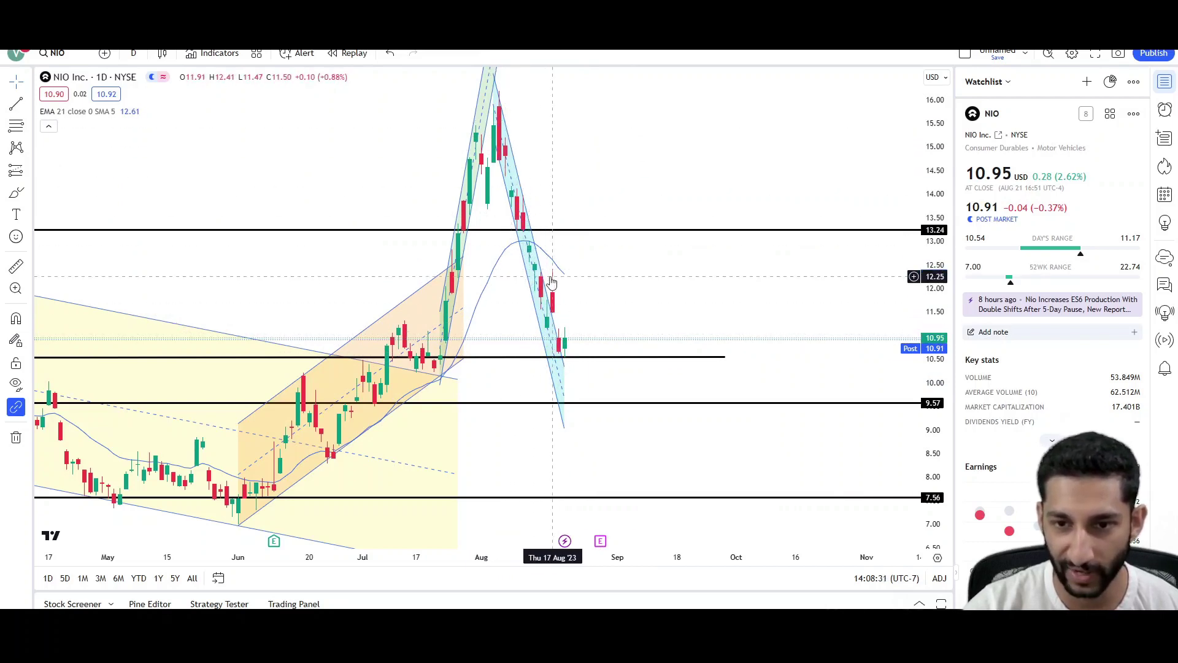
Adjust the lower end of the blue descending channel so its bottom corner sits at about 9.37.
mouse_move(565, 367)
mouse_down()
mouse_move(586, 358)
mouse_move(554, 316)
mouse_up()
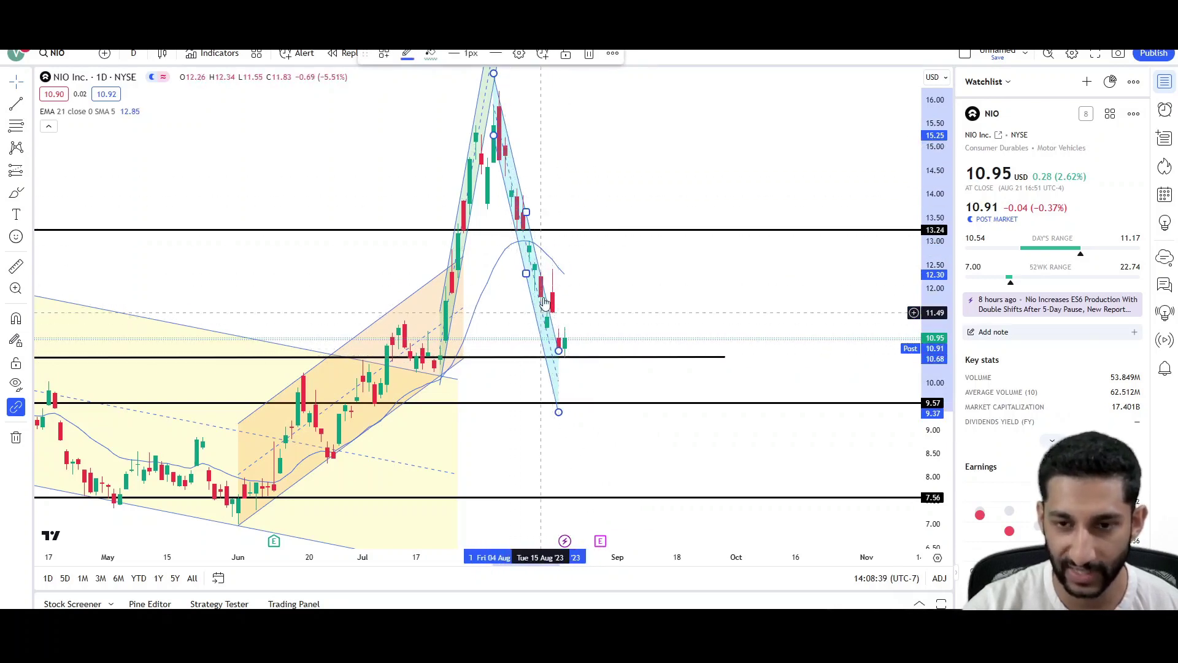
click(619, 301)
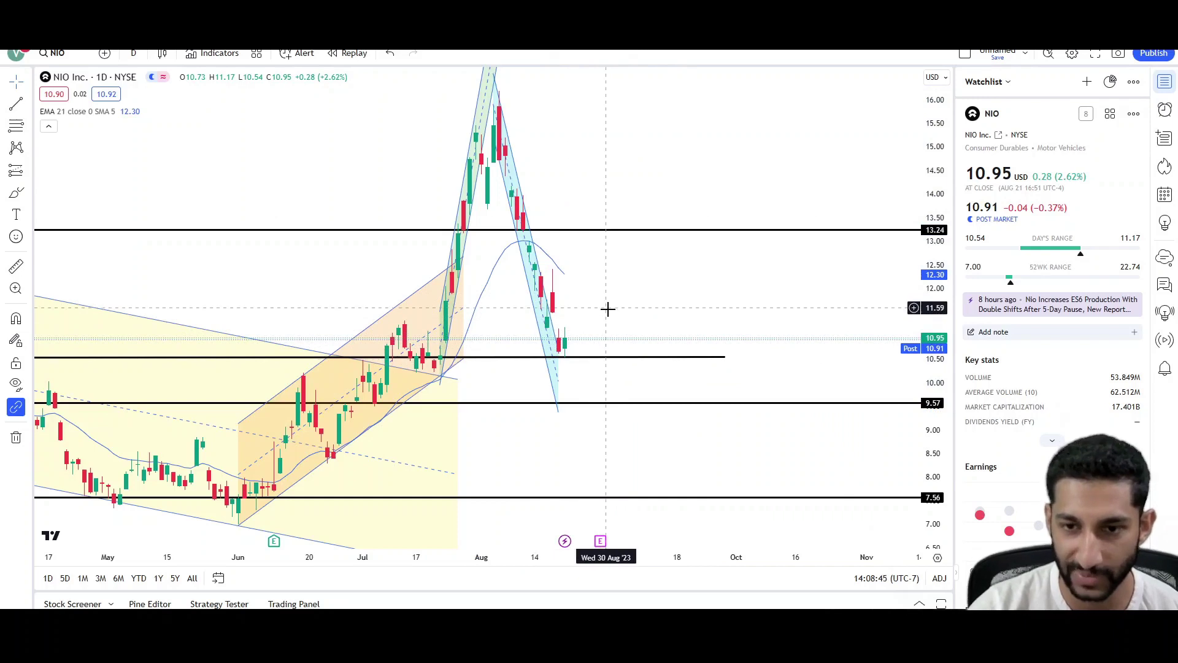
Circle the gap near 11.25 and the end of the EMA near 12.30 with the red brush, and delete both circles.
click(16, 193)
mouse_move(554, 312)
mouse_down()
mouse_move(572, 314)
mouse_move(553, 311)
mouse_move(573, 275)
mouse_up()
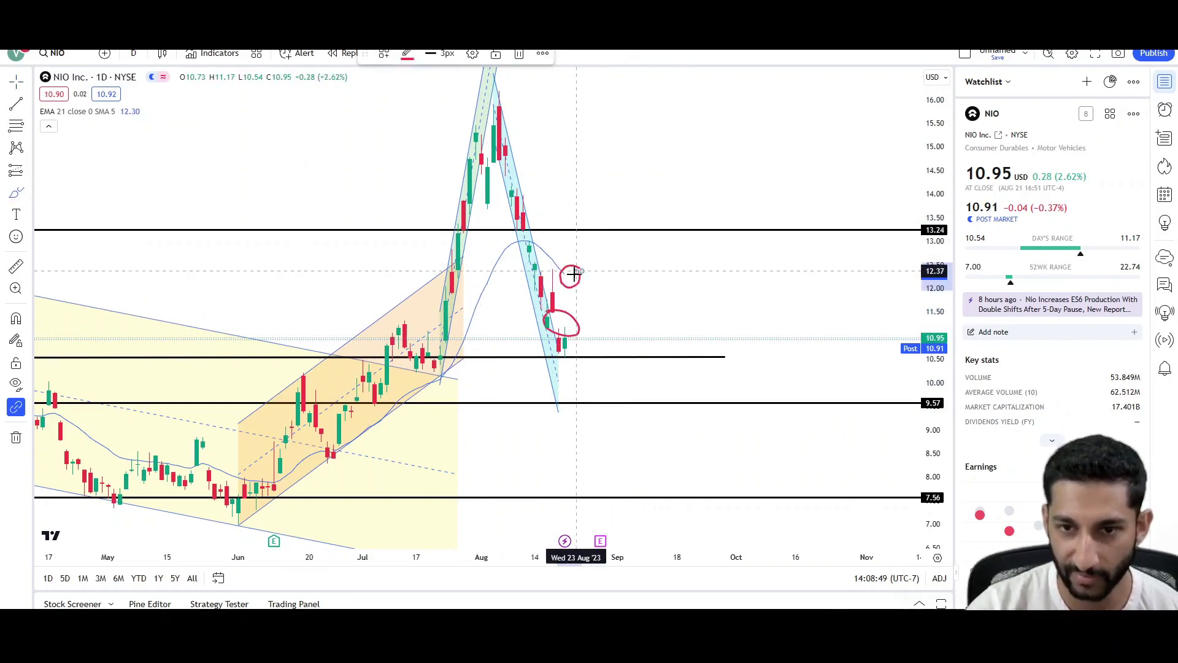
click(518, 54)
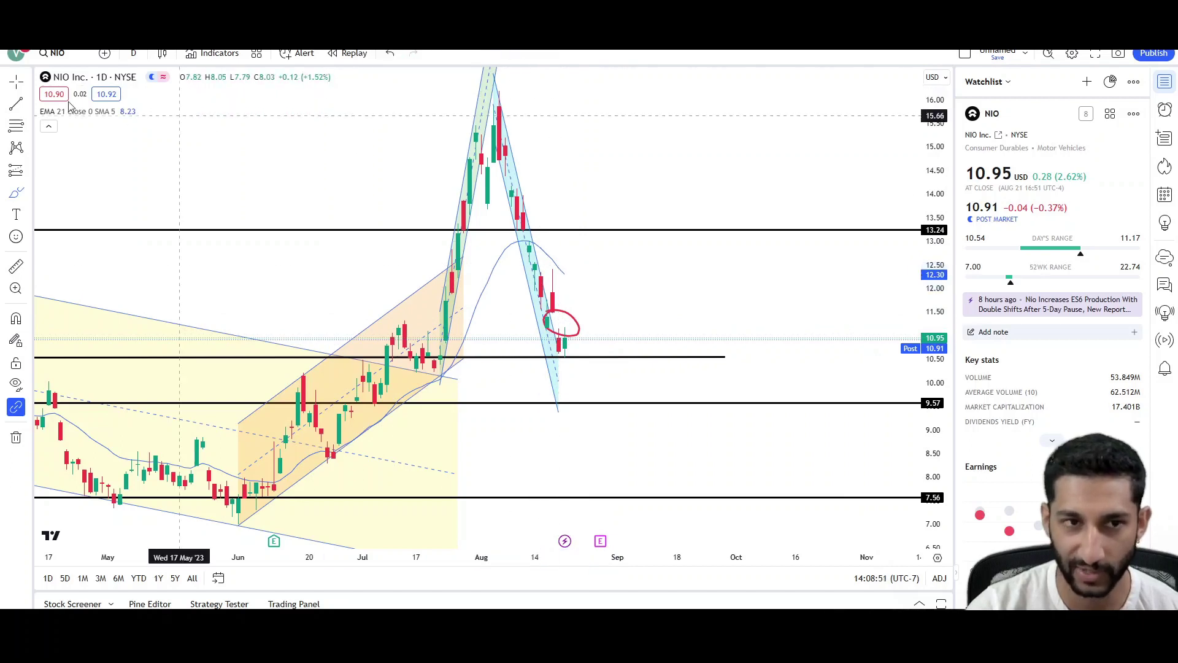
click(558, 309)
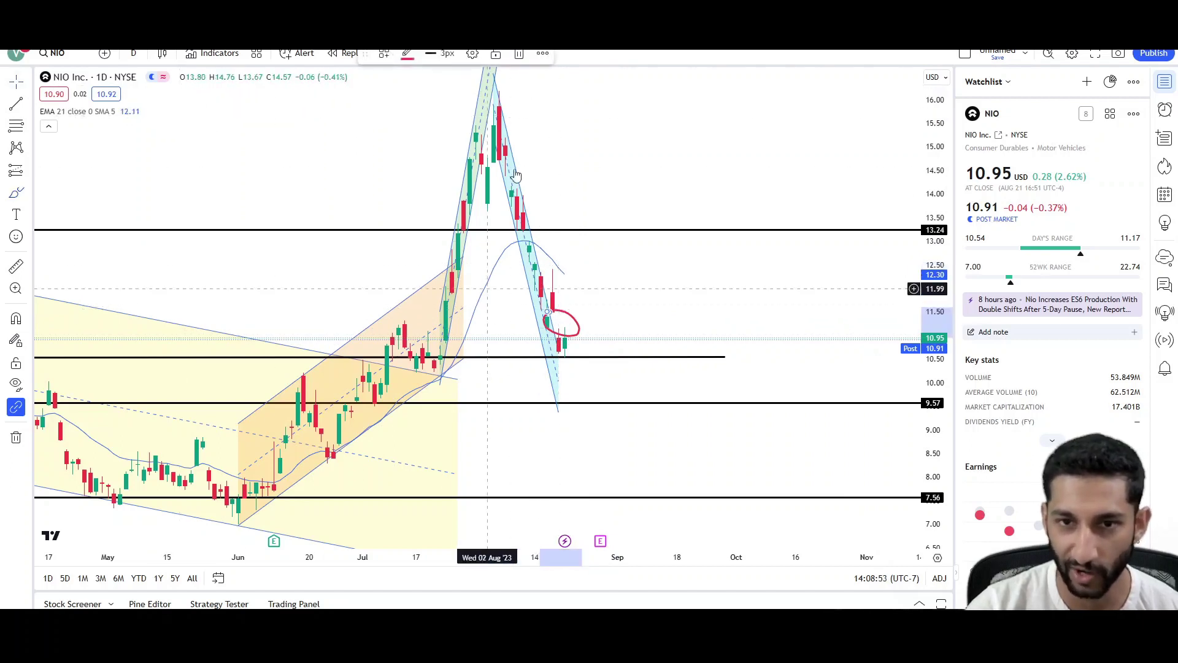
click(518, 54)
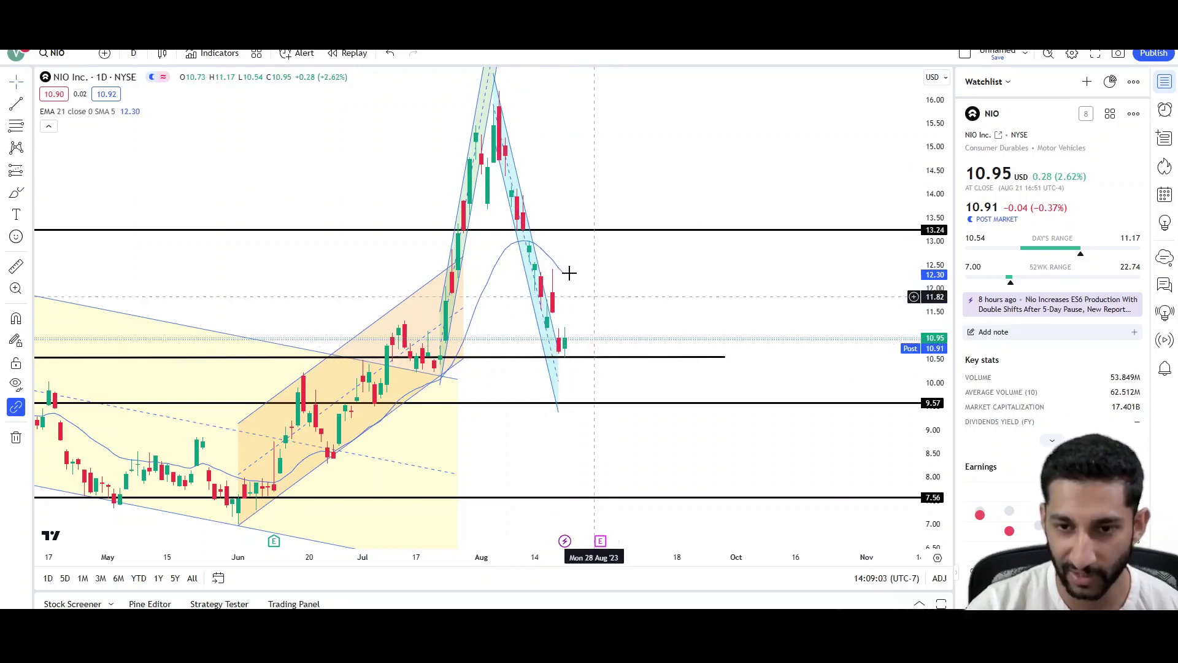
click(545, 323)
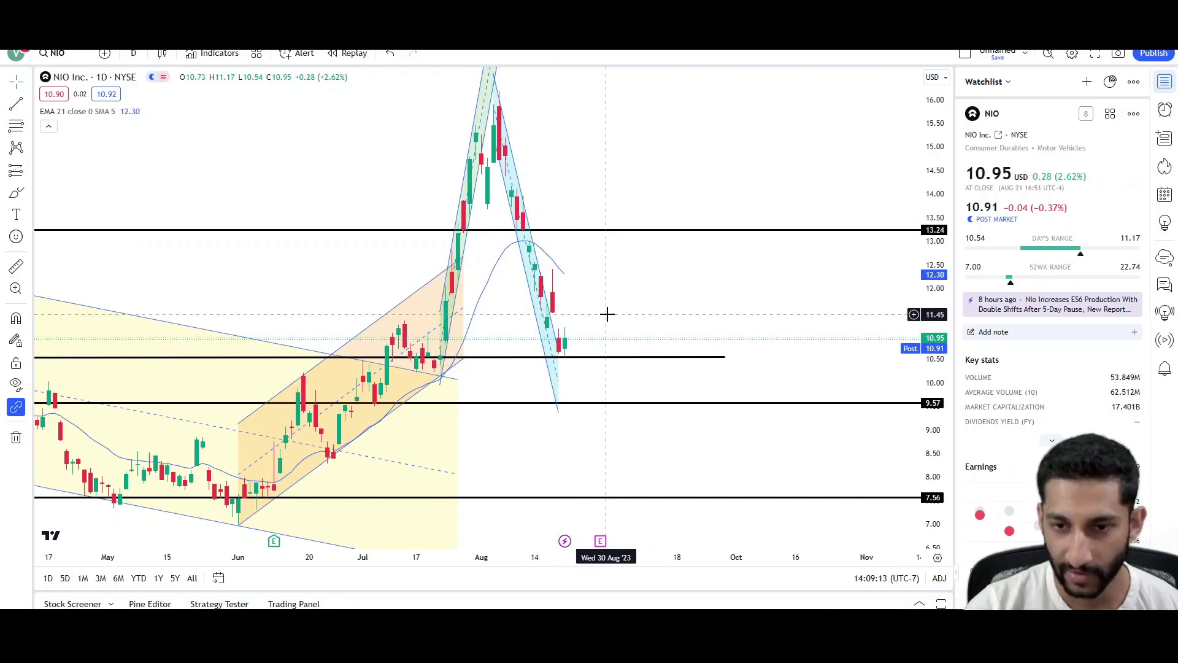
scroll(606, 314, up, 3)
click(14, 195)
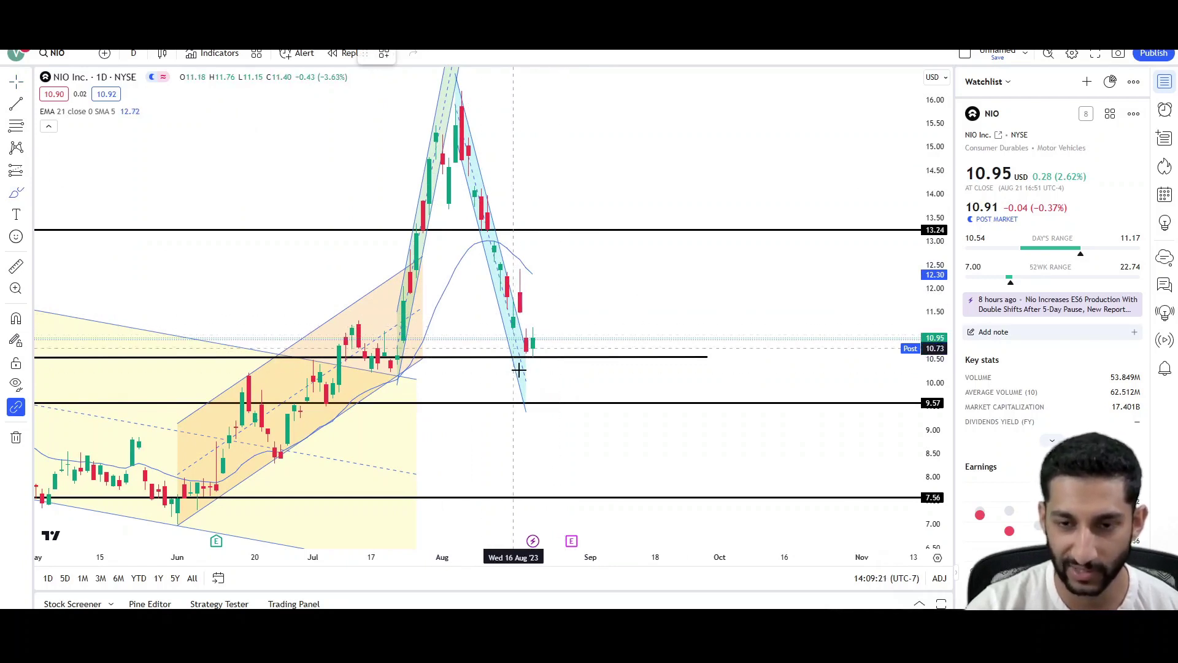
click(15, 84)
Delete the green descending channel from December 2022 and the large yellow descending channel.
scroll(561, 333, down, 3)
scroll(561, 334, down, 3)
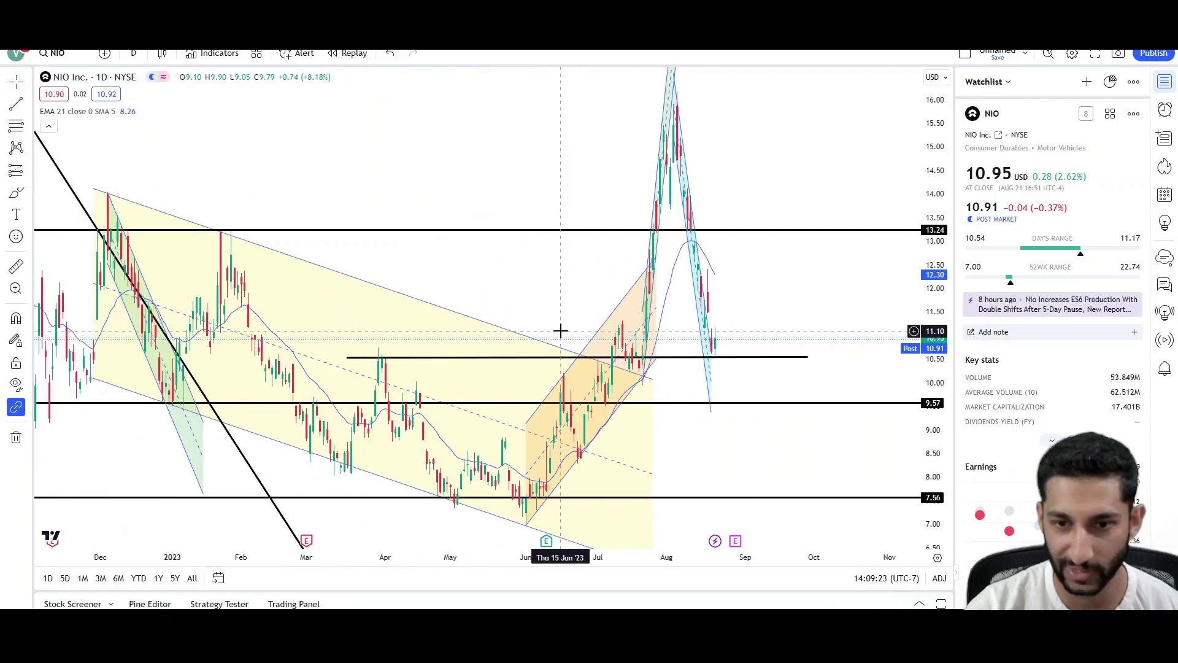
scroll(540, 336, up, 2)
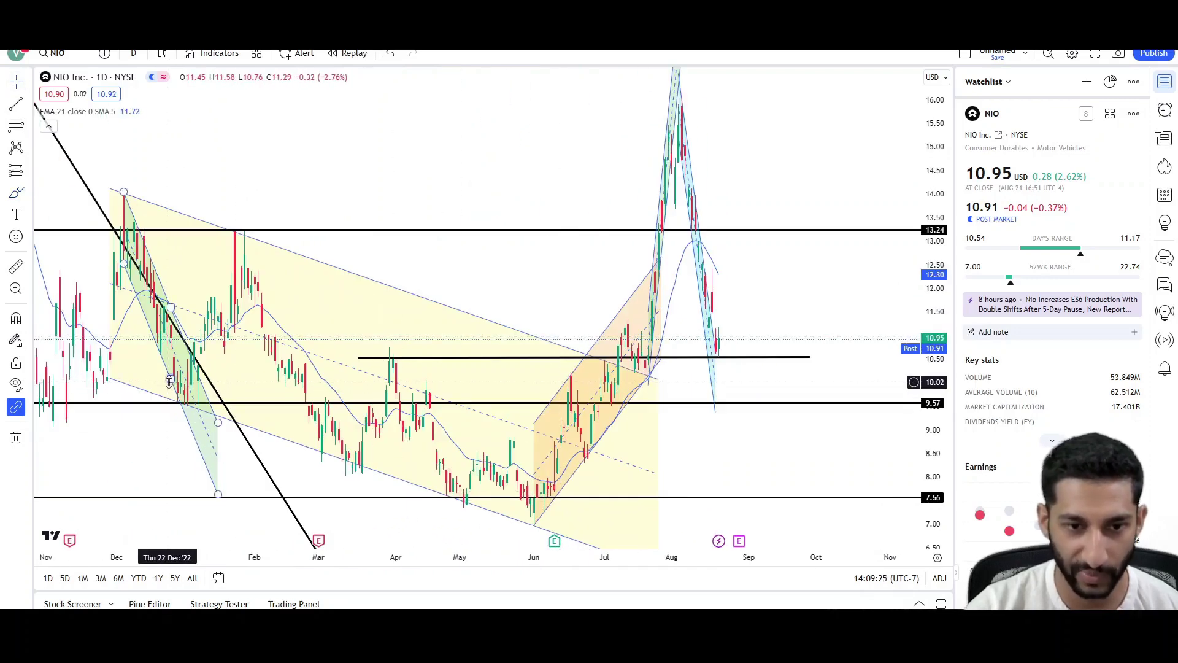
key(Delete)
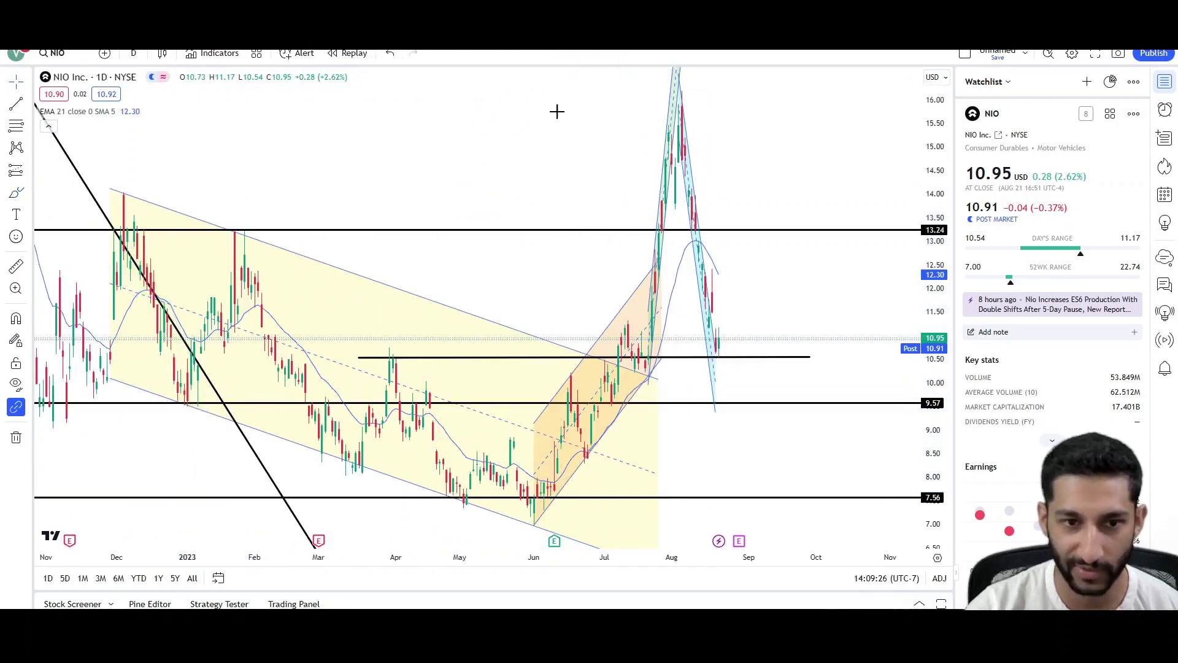
click(367, 277)
click(589, 57)
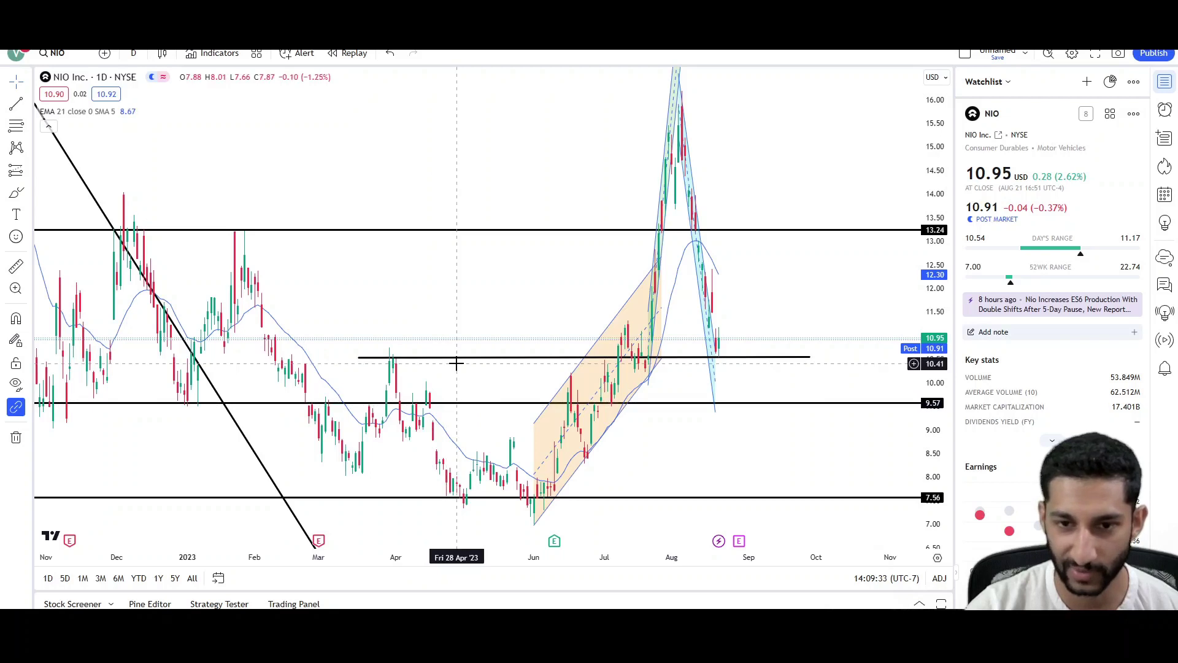
Delete the 9.57 horizontal line, the steep green ascending channel and the orange ascending channel.
click(452, 407)
key(Delete)
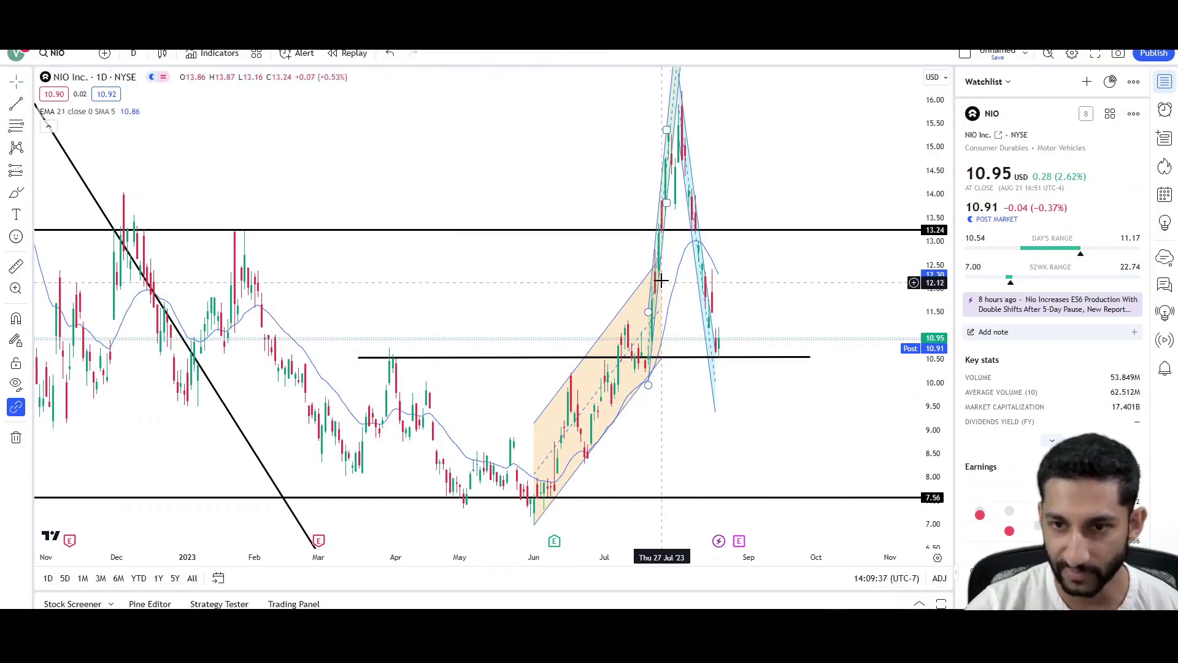
click(661, 280)
click(589, 58)
click(622, 301)
click(588, 57)
Draw a horizontal parallel channel from 6 Oct 2022 to 30 Oct 2023, spanning prices of about 13.27 down to 7.30.
scroll(568, 371, up, 2)
scroll(569, 370, down, 4)
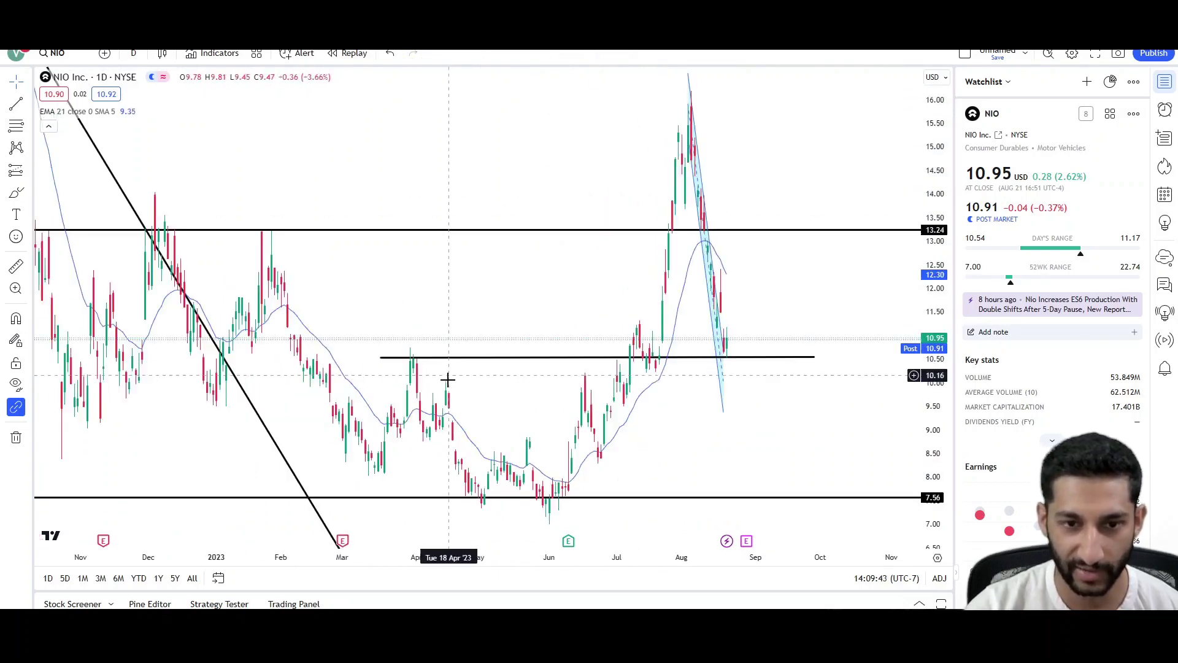
scroll(481, 305, down, 2)
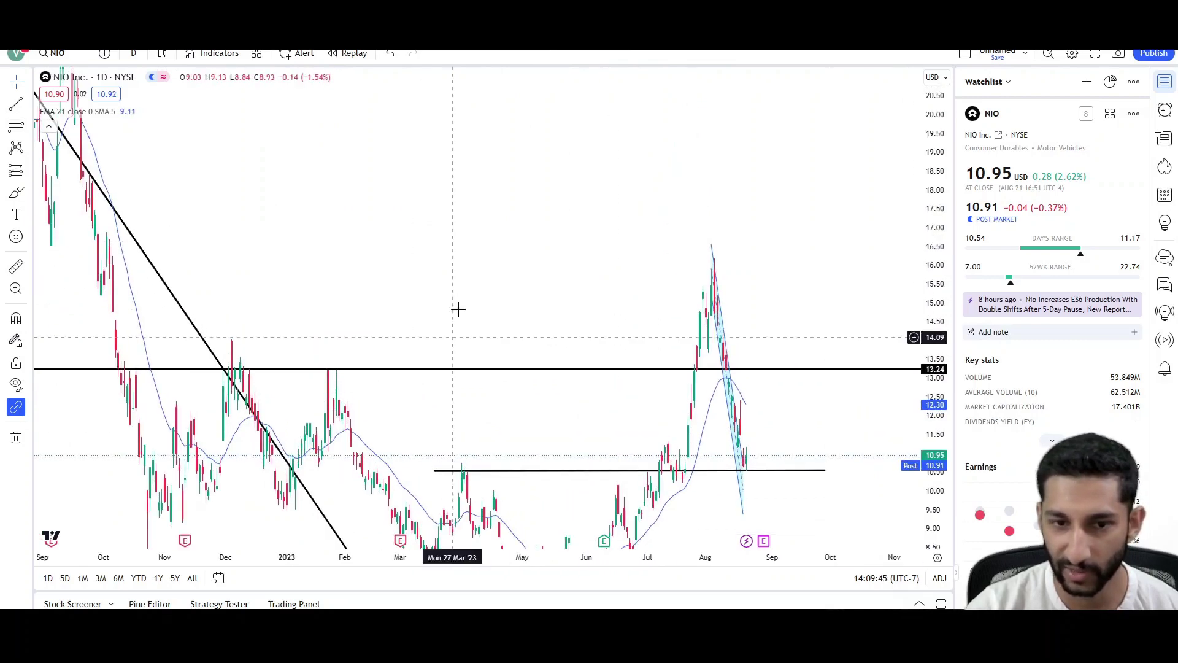
drag(457, 308, 455, 182)
click(28, 113)
click(78, 120)
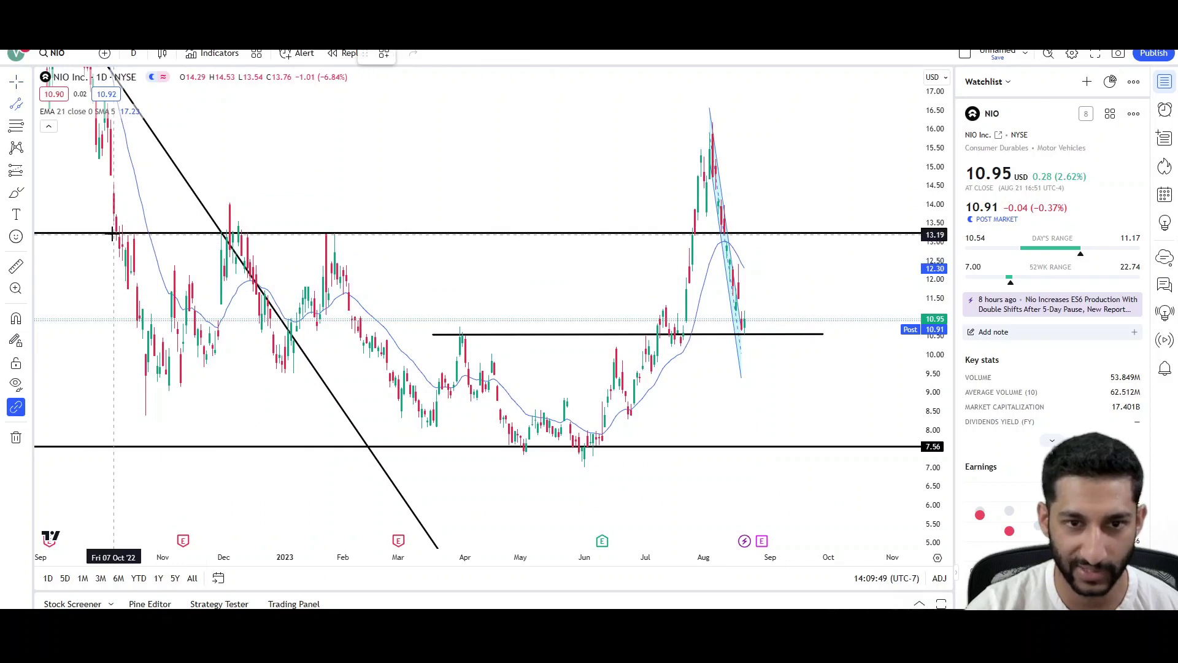
click(887, 232)
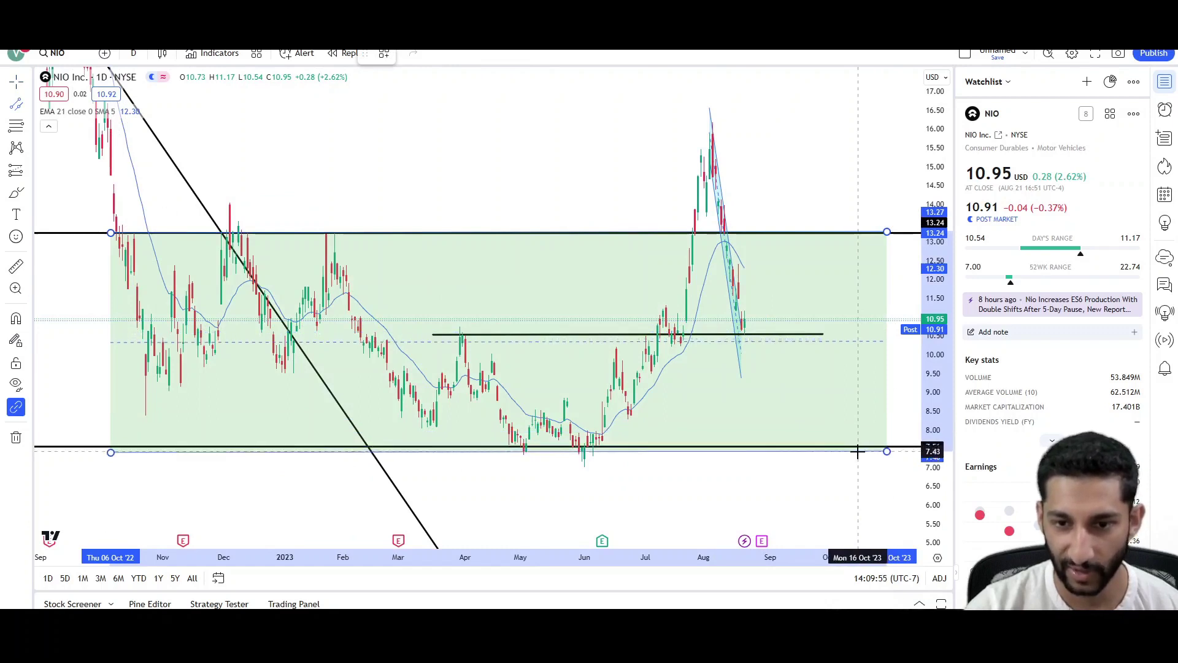
click(856, 455)
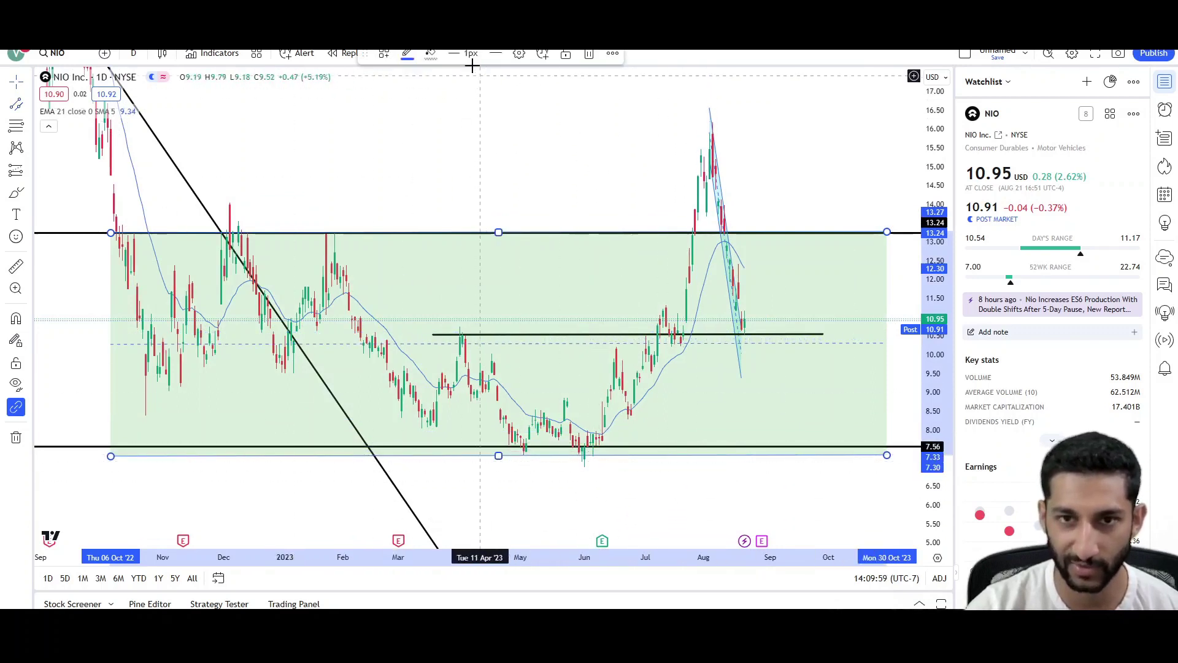
Change the new horizontal channel's background colour to yellow.
click(432, 55)
click(459, 94)
click(397, 211)
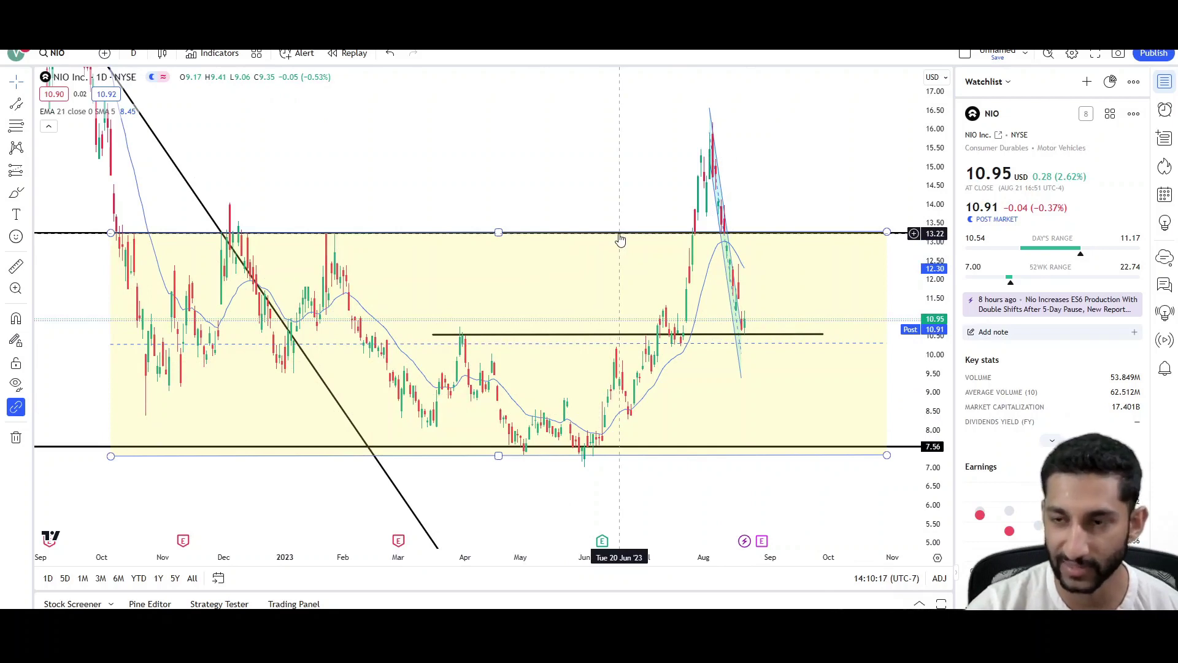
Circle the July–August crossings of the 13.24 line with the red brush, and delete the circle.
click(17, 192)
mouse_move(733, 220)
mouse_down()
mouse_move(655, 237)
mouse_move(730, 221)
mouse_up()
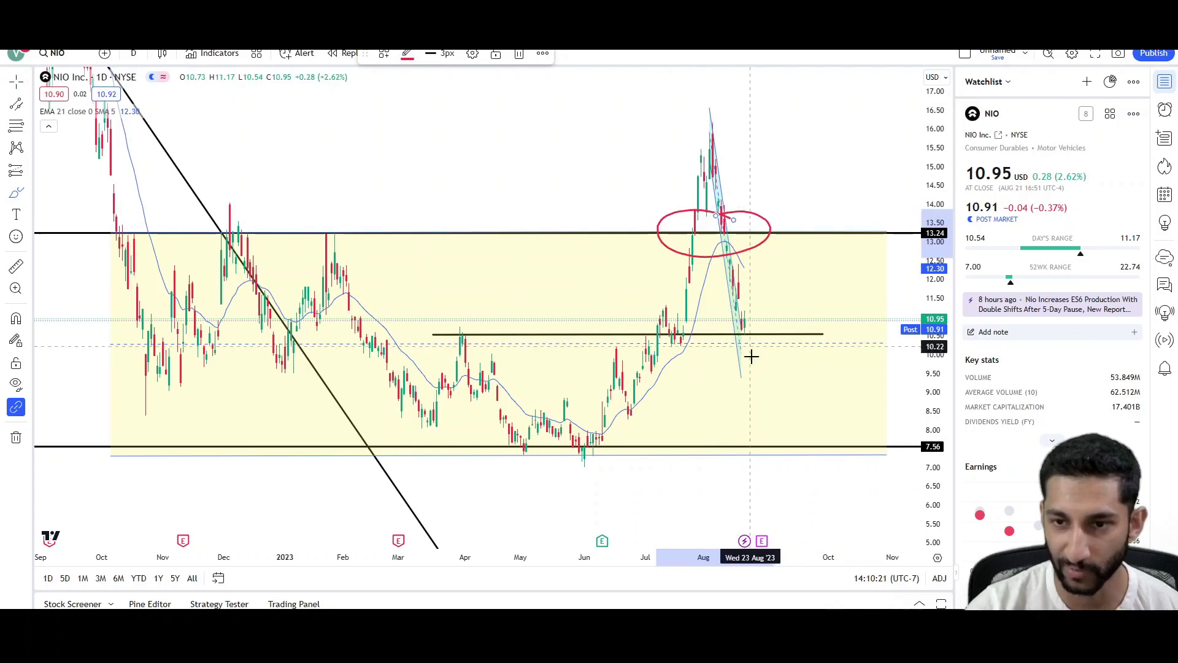
click(519, 54)
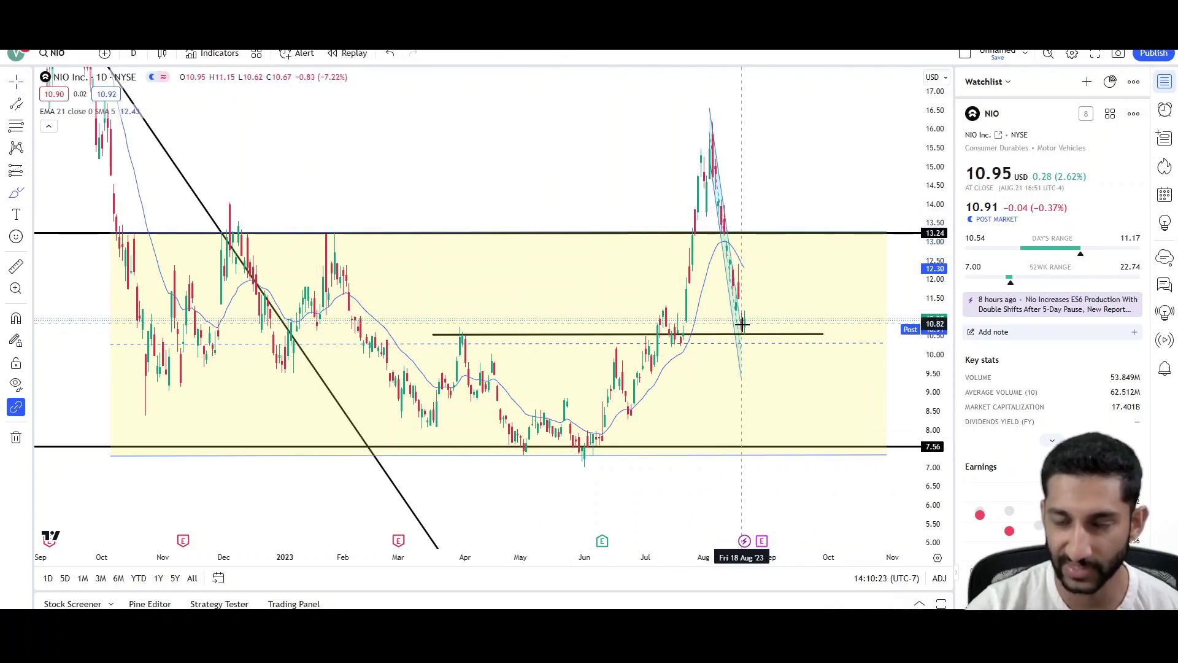
Examine the recent price drop inside the yellow range against the support line near 10.50 and the wider price history.
scroll(716, 264, up, 4)
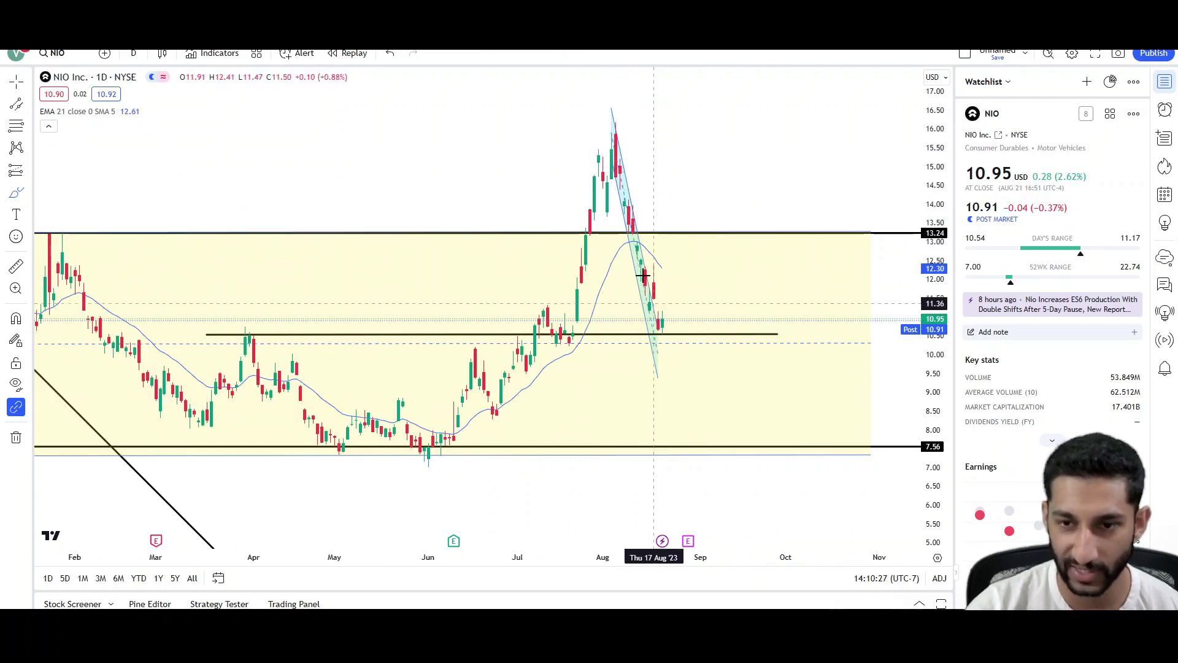
scroll(704, 331, down, 3)
scroll(703, 335, up, 3)
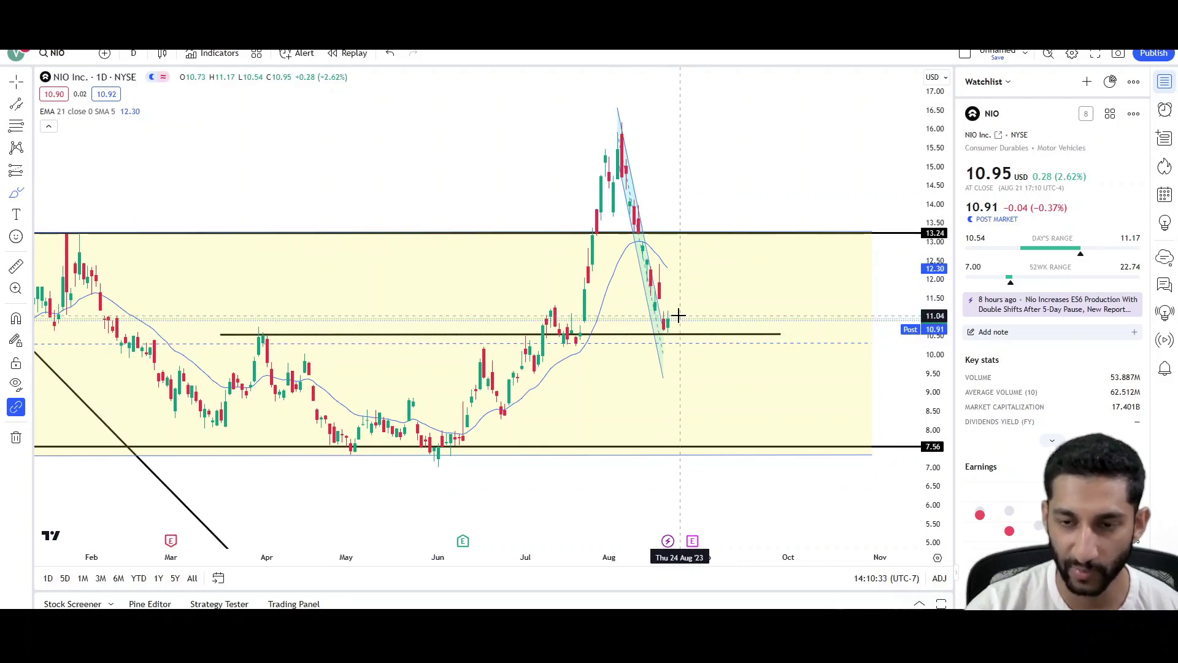
scroll(690, 294, down, 3)
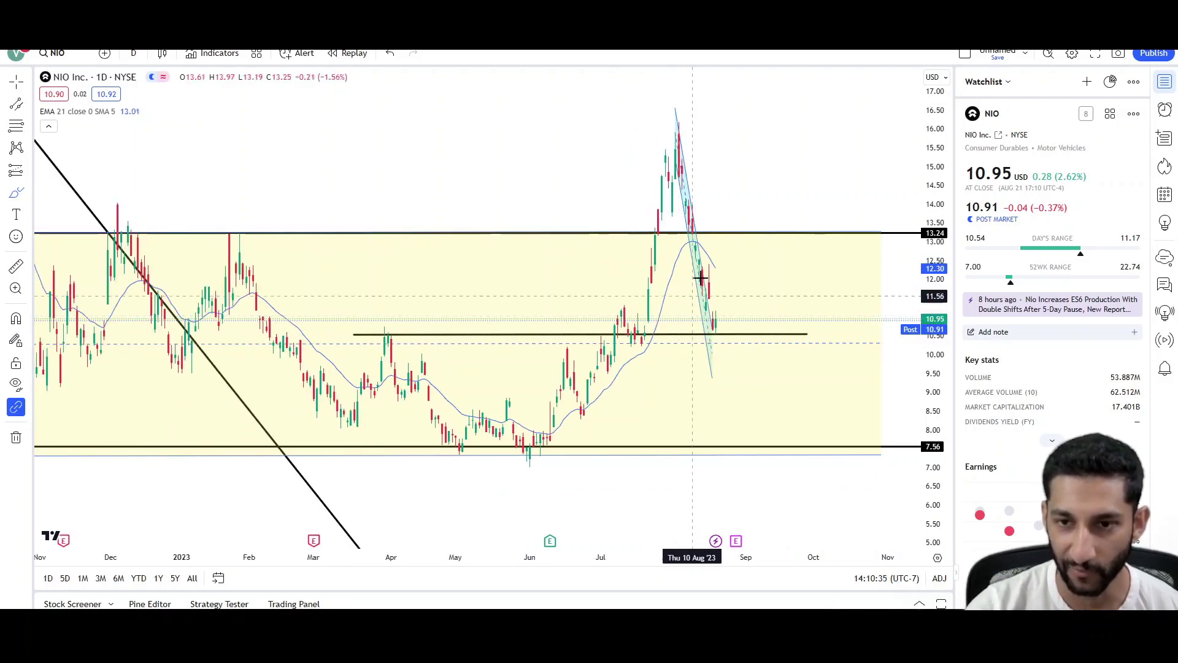
scroll(726, 283, up, 3)
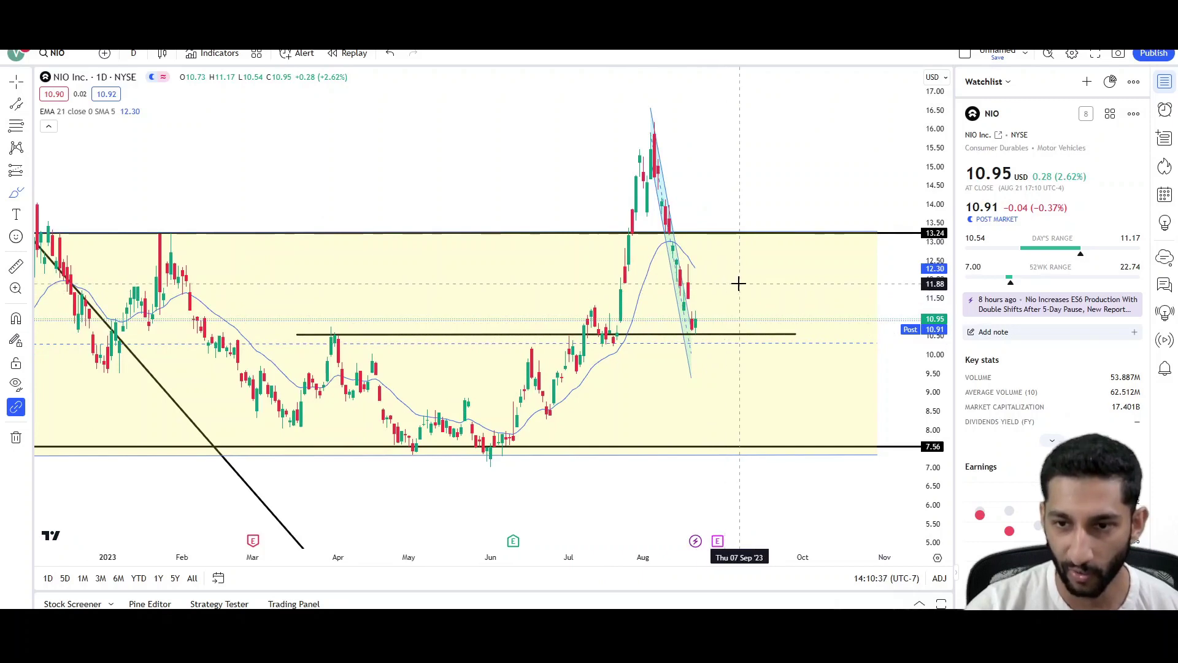
scroll(738, 282, down, 3)
scroll(737, 285, up, 2)
scroll(732, 292, down, 2)
scroll(710, 297, down, 2)
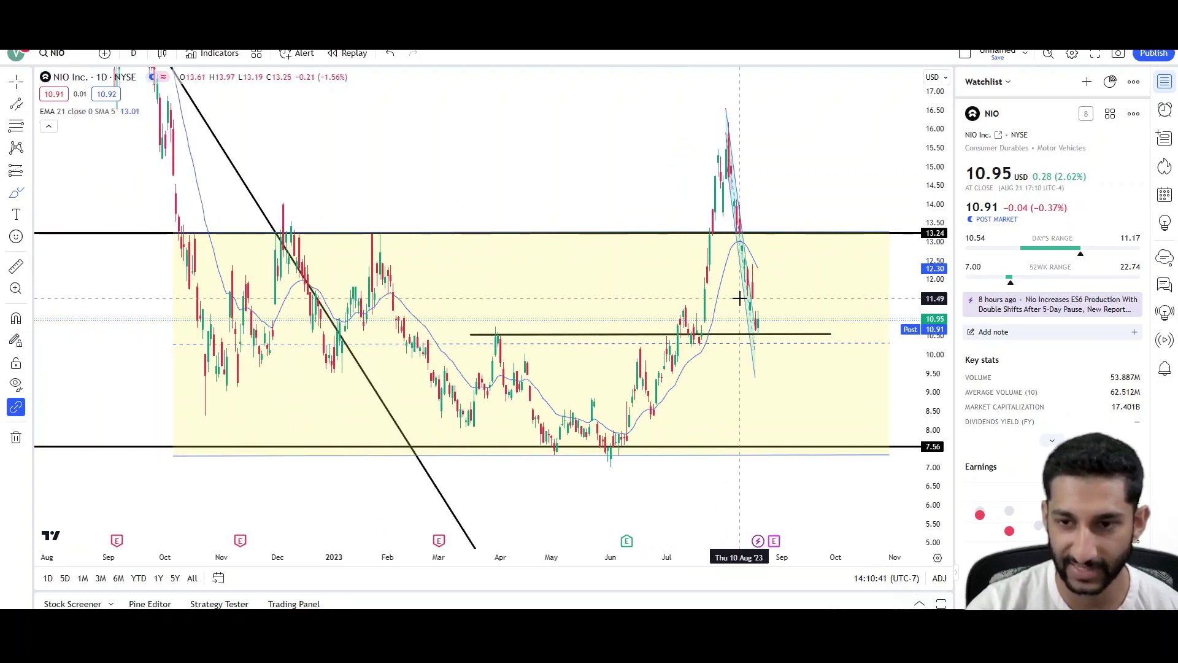
scroll(712, 258, up, 3)
scroll(675, 300, up, 2)
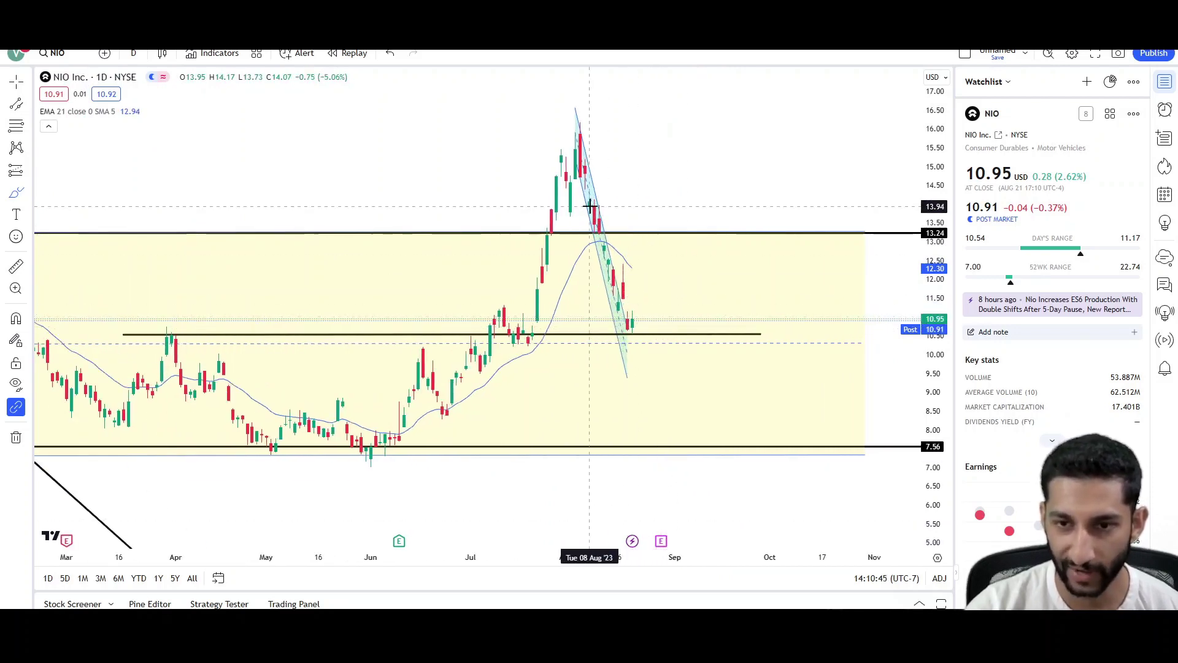
Sketch a rebound path with the red brush from the latest candle up to the 13.24 line, and delete it.
mouse_move(631, 326)
mouse_down()
mouse_move(644, 280)
mouse_move(650, 299)
mouse_move(678, 236)
mouse_up()
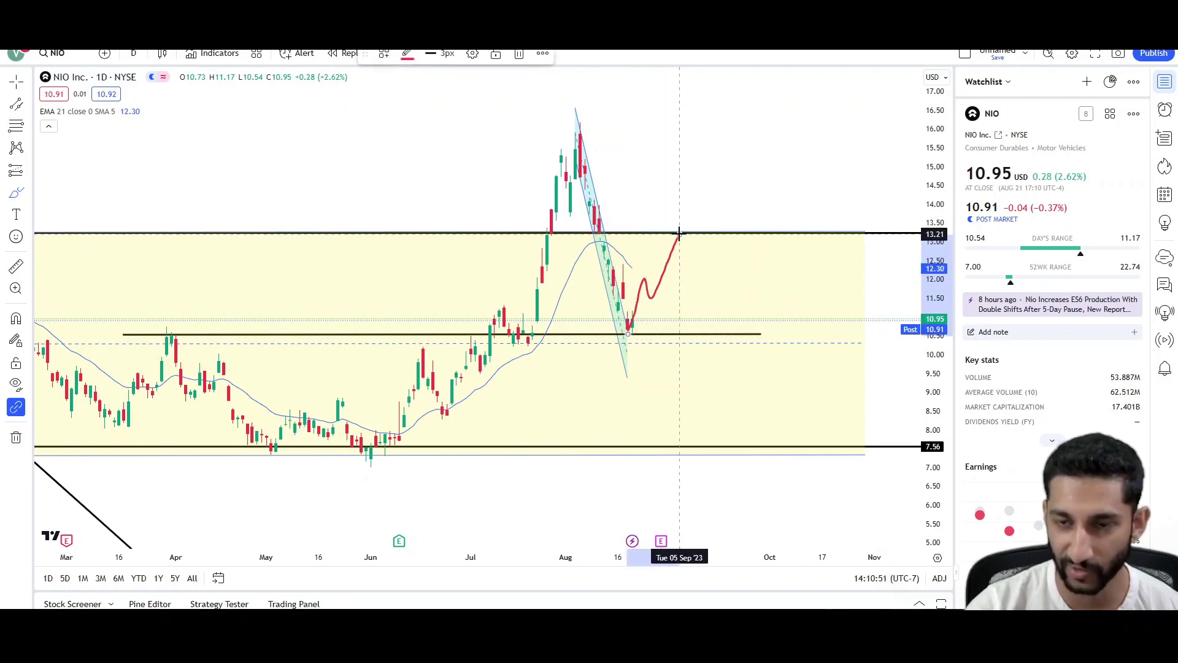
click(519, 54)
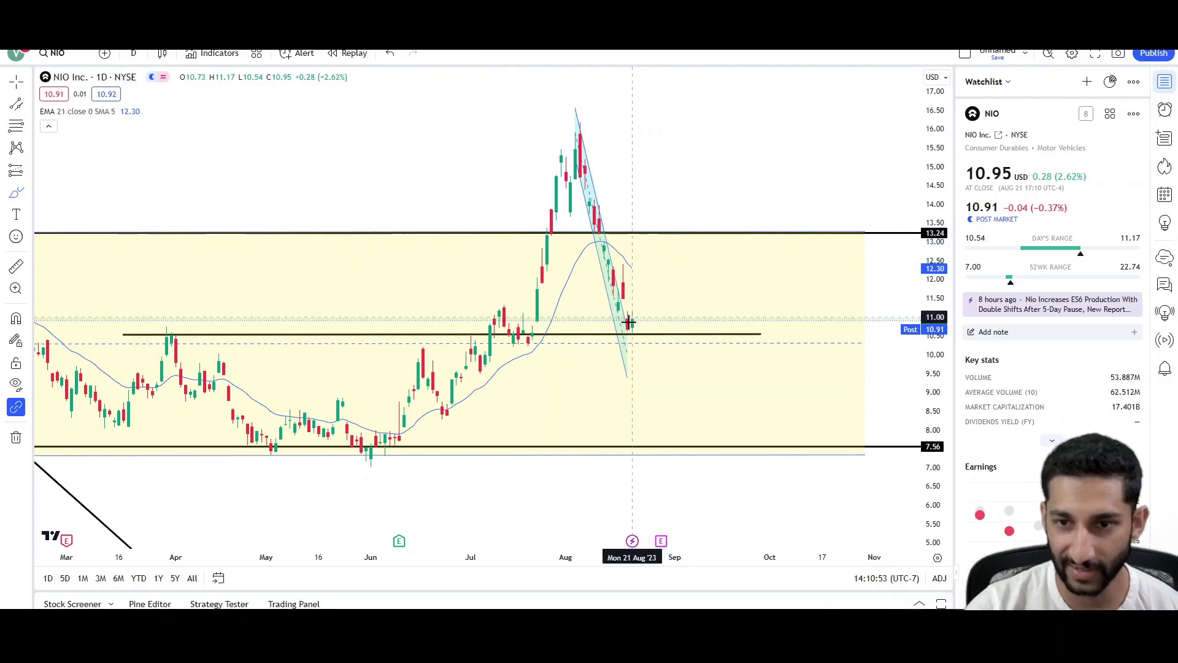
Sketch a red path from the latest candle up to 13.24 and down towards 7.56, add a stroke near the range bottom, and delete both.
mouse_move(630, 327)
mouse_down()
mouse_move(655, 272)
mouse_move(674, 305)
mouse_move(711, 237)
mouse_move(760, 436)
mouse_move(770, 421)
mouse_up()
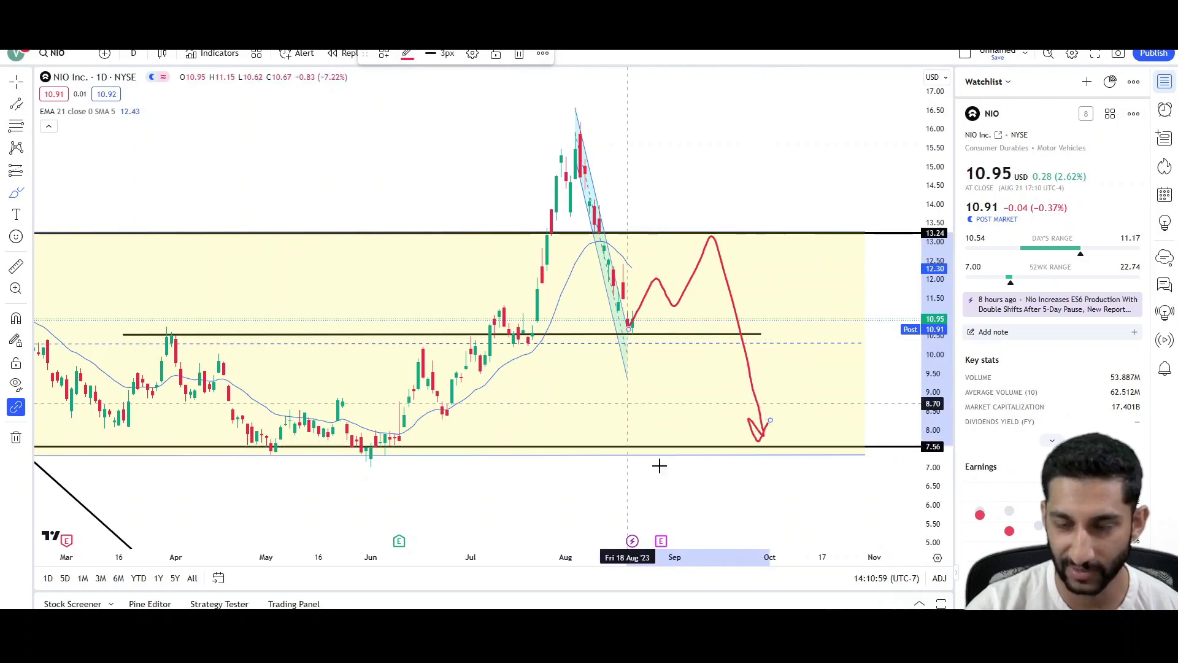
drag(663, 459, 841, 369)
click(519, 54)
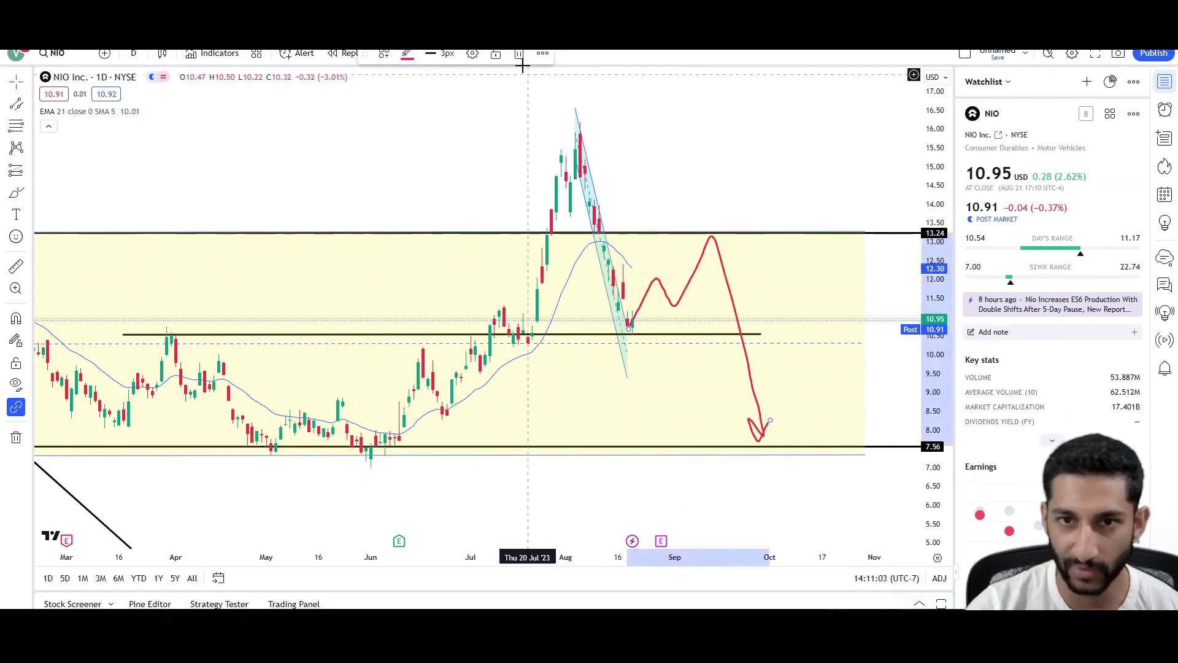
click(520, 44)
click(18, 192)
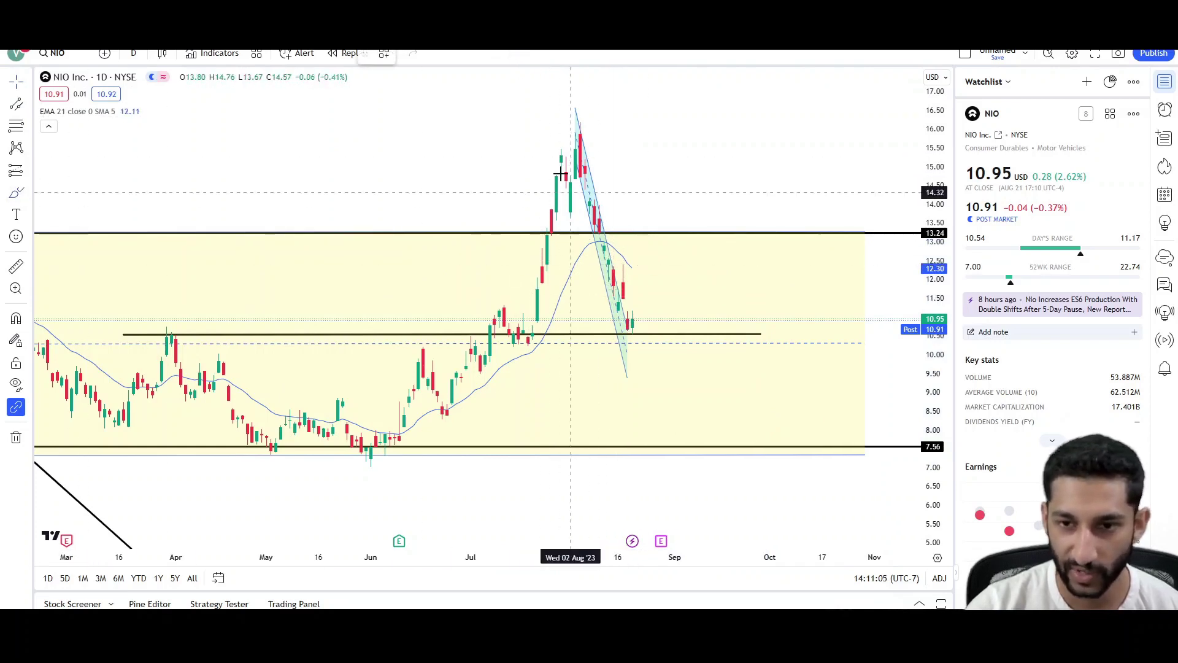
Sketch a red zigzag path from the latest candle up through the 13.24 line to about 16.50, and delete it.
mouse_move(632, 336)
mouse_down()
mouse_move(656, 249)
mouse_move(676, 271)
mouse_move(736, 165)
mouse_up()
mouse_move(744, 231)
mouse_down()
mouse_move(794, 111)
mouse_move(797, 167)
mouse_up()
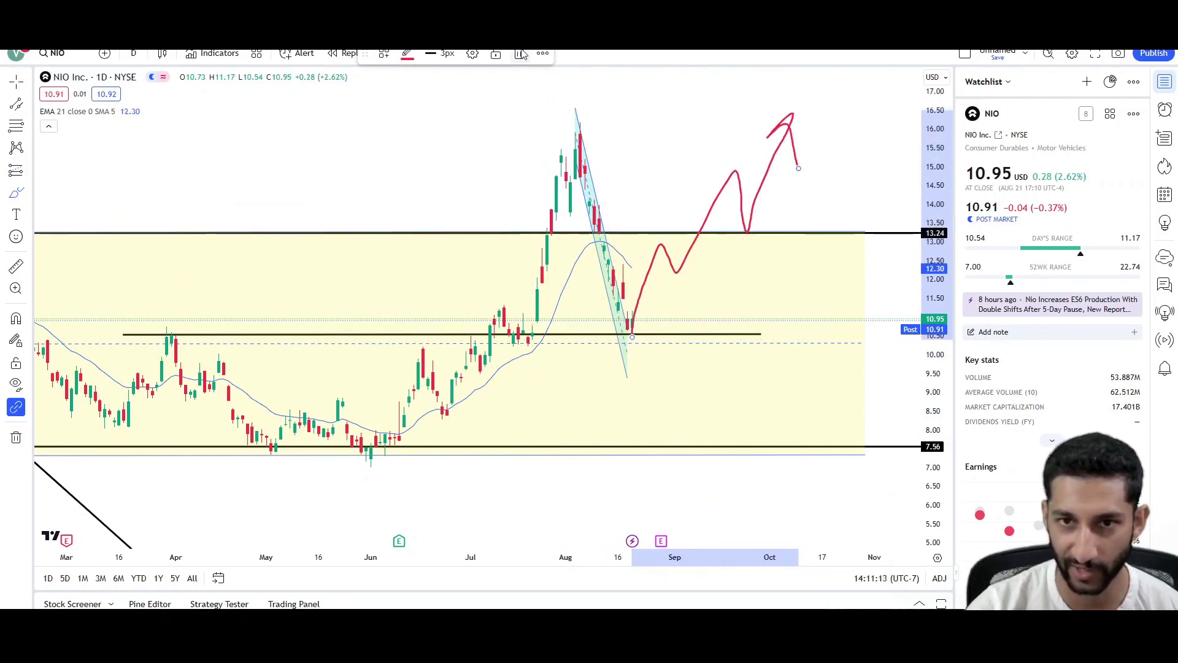
key(ctrl+z)
Sketch two red paths in turn that rebound below 13.24 and fall towards 8.00, deleting each one.
mouse_move(628, 341)
mouse_down()
mouse_move(641, 281)
mouse_move(671, 261)
mouse_move(725, 420)
mouse_up()
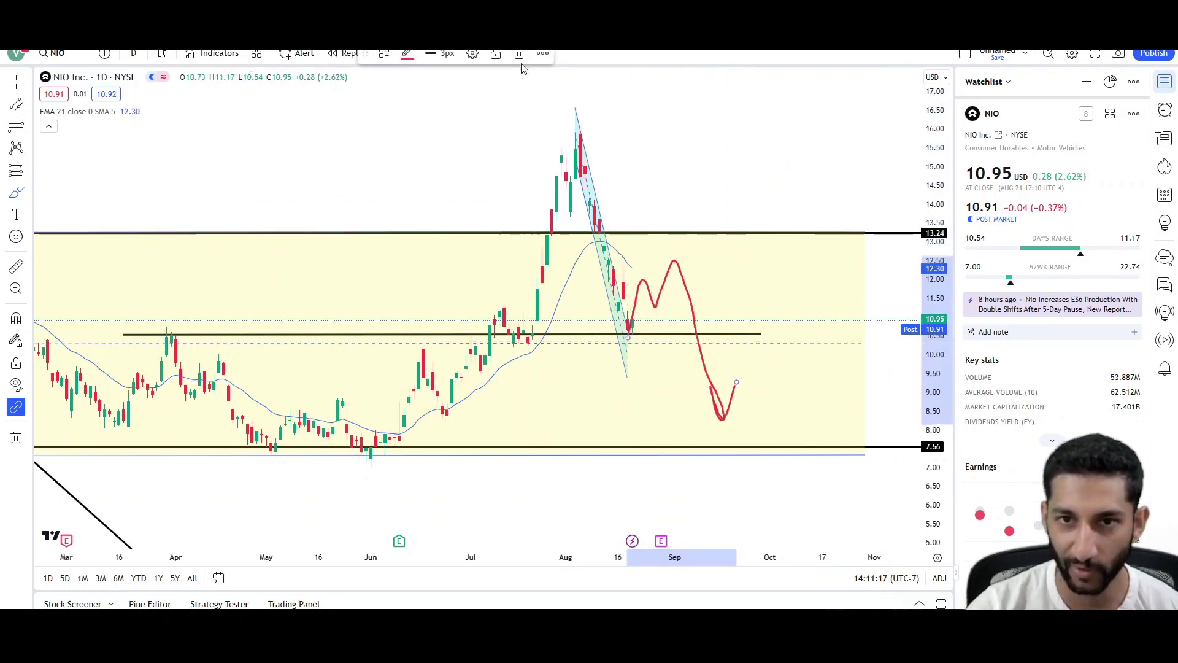
key(ctrl+z)
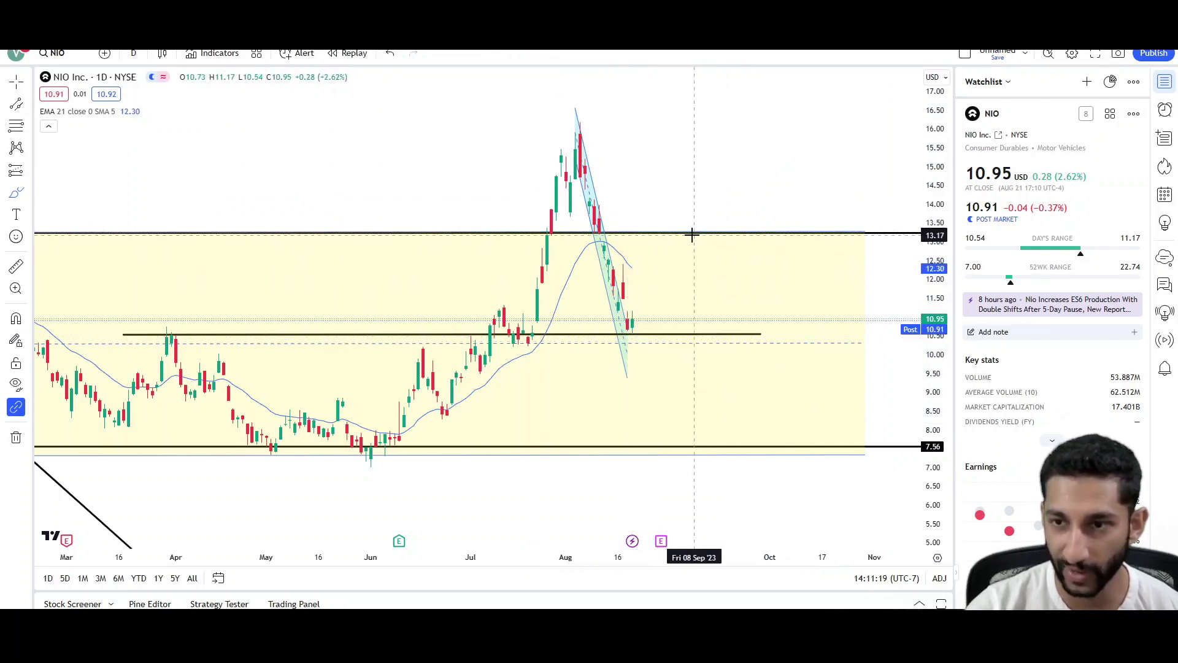
mouse_move(632, 334)
mouse_down()
mouse_move(670, 261)
mouse_move(738, 428)
mouse_up()
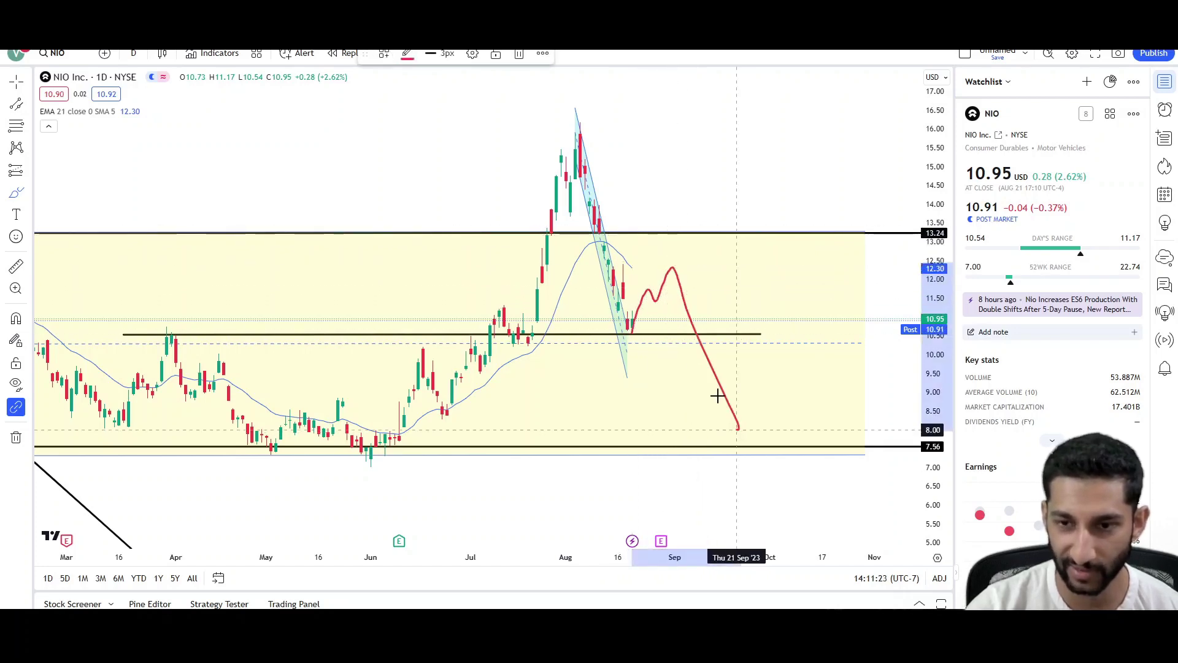
click(519, 56)
Extend the falling channel's lower end to about 24 August and raise its upper starting corner to about 16.84.
scroll(567, 258, down, 4)
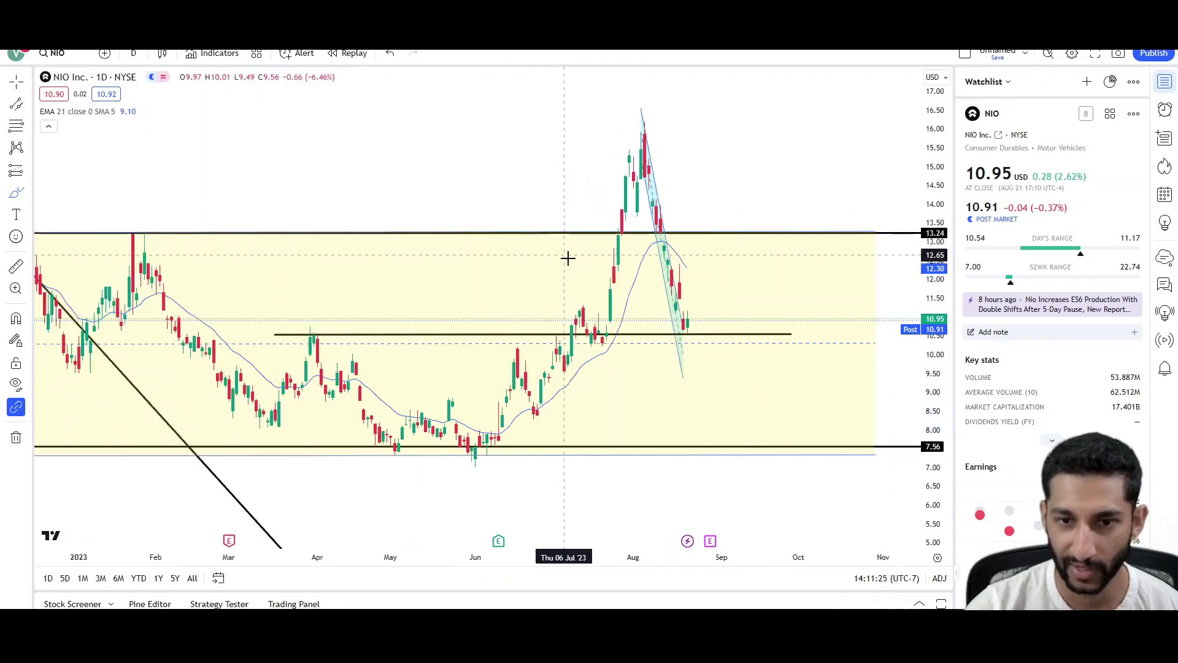
scroll(289, 337, down, 2)
scroll(344, 347, up, 2)
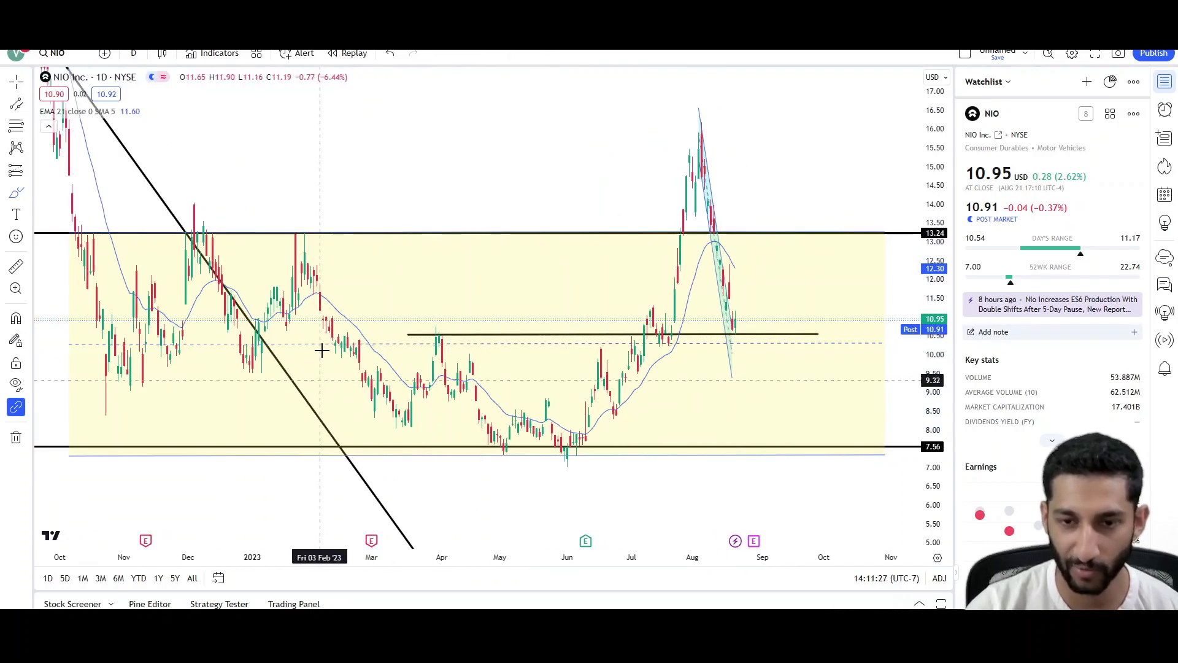
click(16, 89)
drag(441, 123, 456, 140)
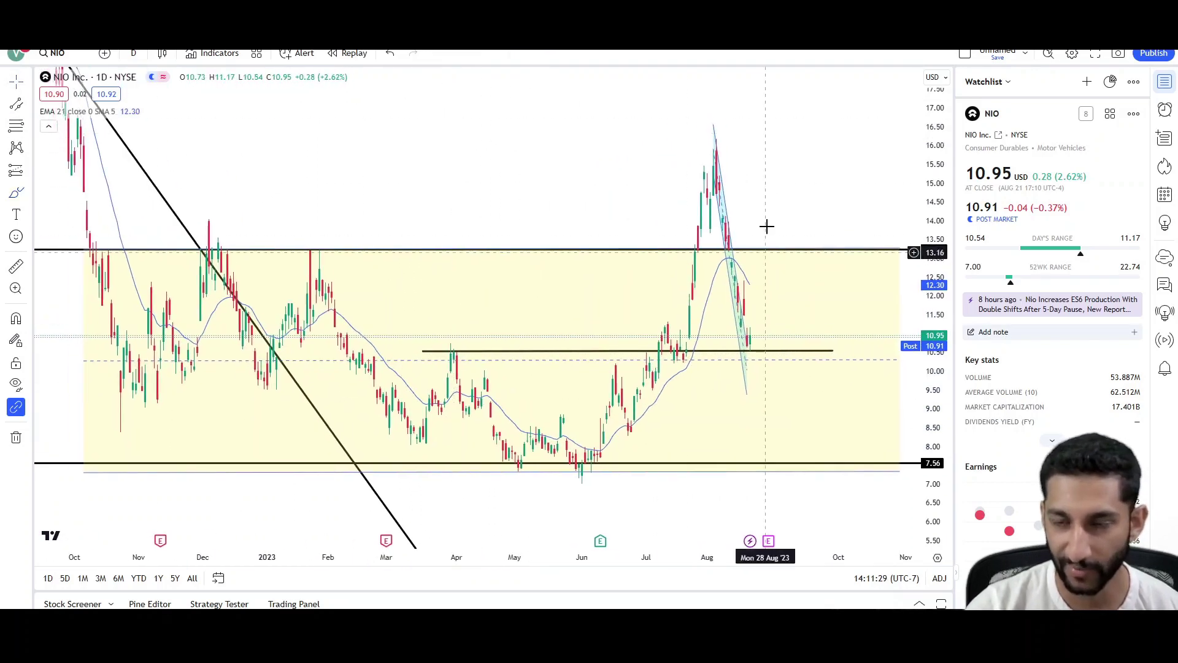
scroll(747, 331, up, 4)
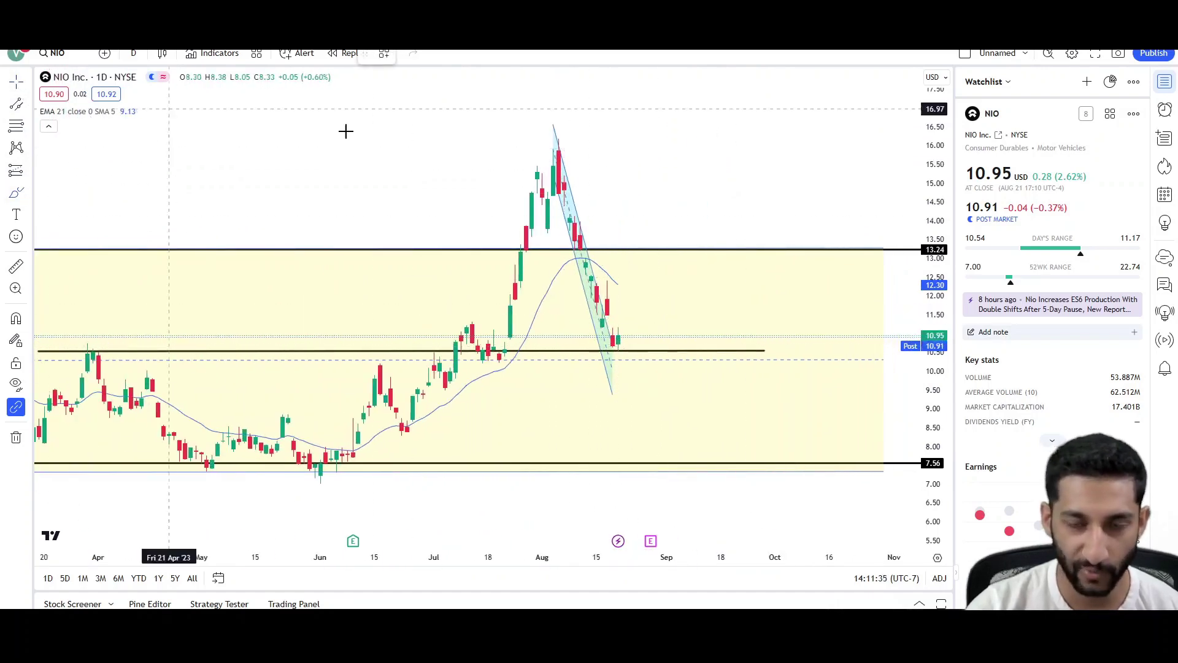
drag(615, 353, 636, 371)
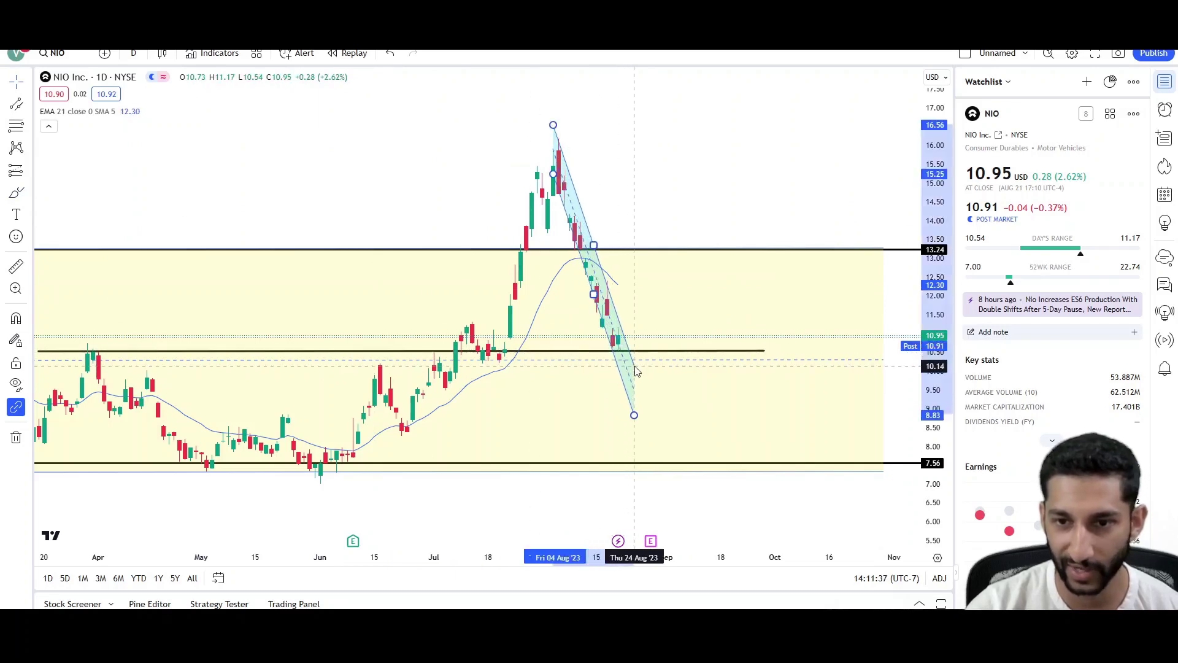
drag(553, 125, 549, 123)
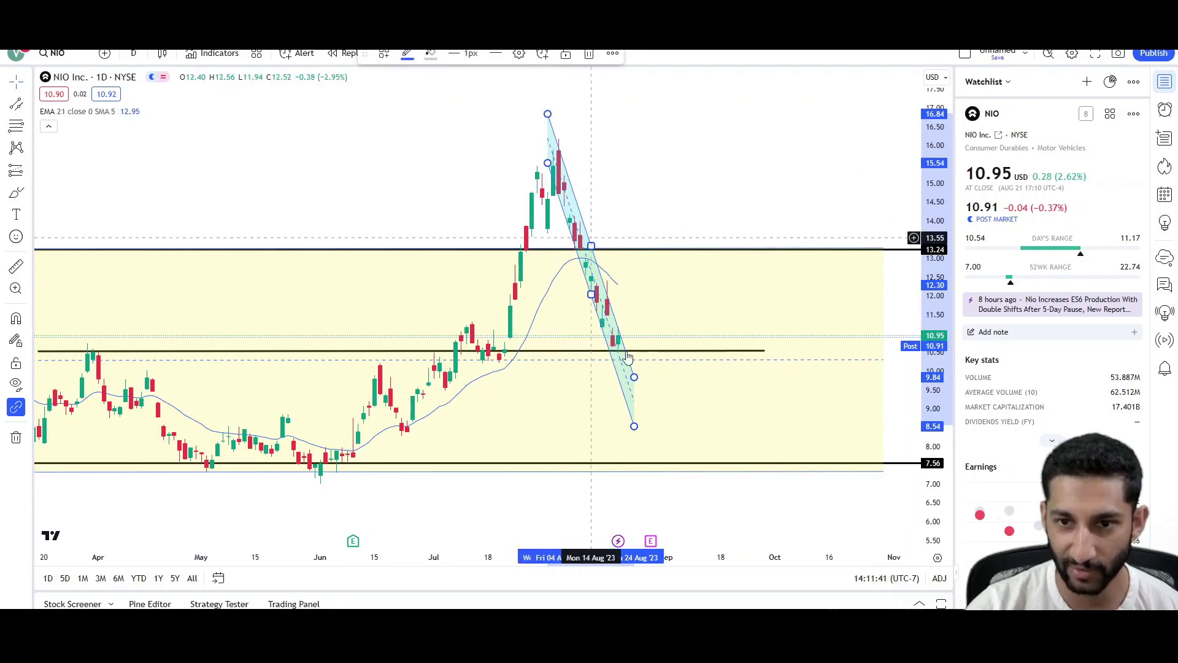
Draw a red brush path from the latest candle at the channel's lower part, and delete it.
click(413, 189)
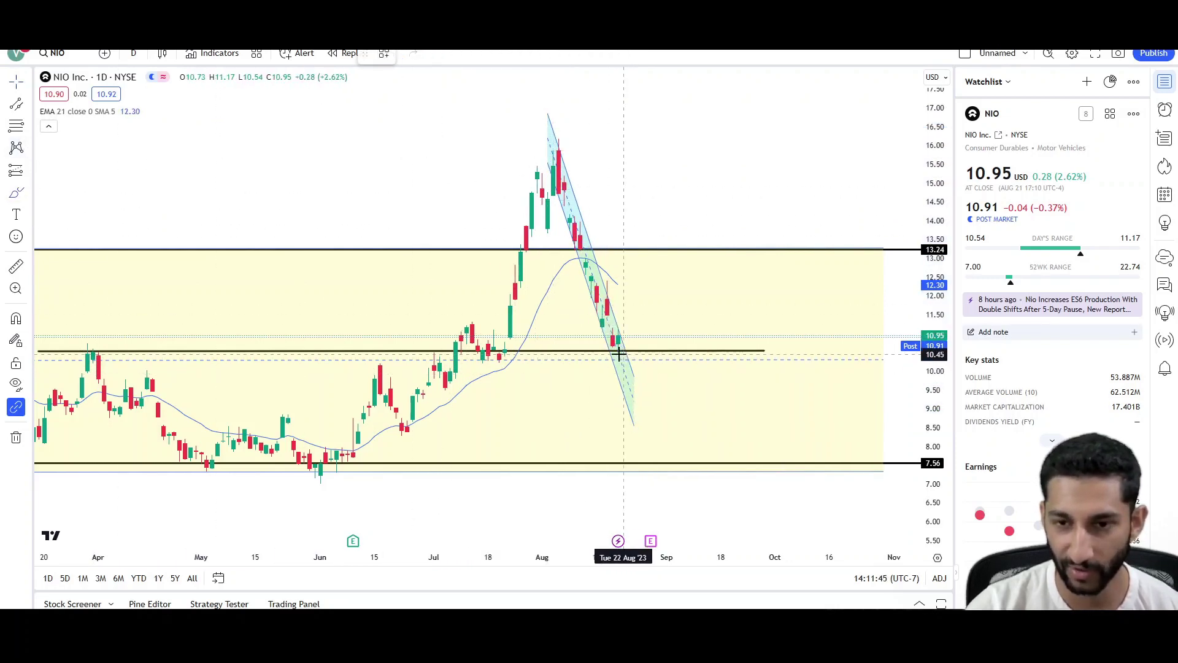
mouse_move(618, 348)
mouse_down()
mouse_move(667, 270)
mouse_move(705, 355)
mouse_up()
click(519, 53)
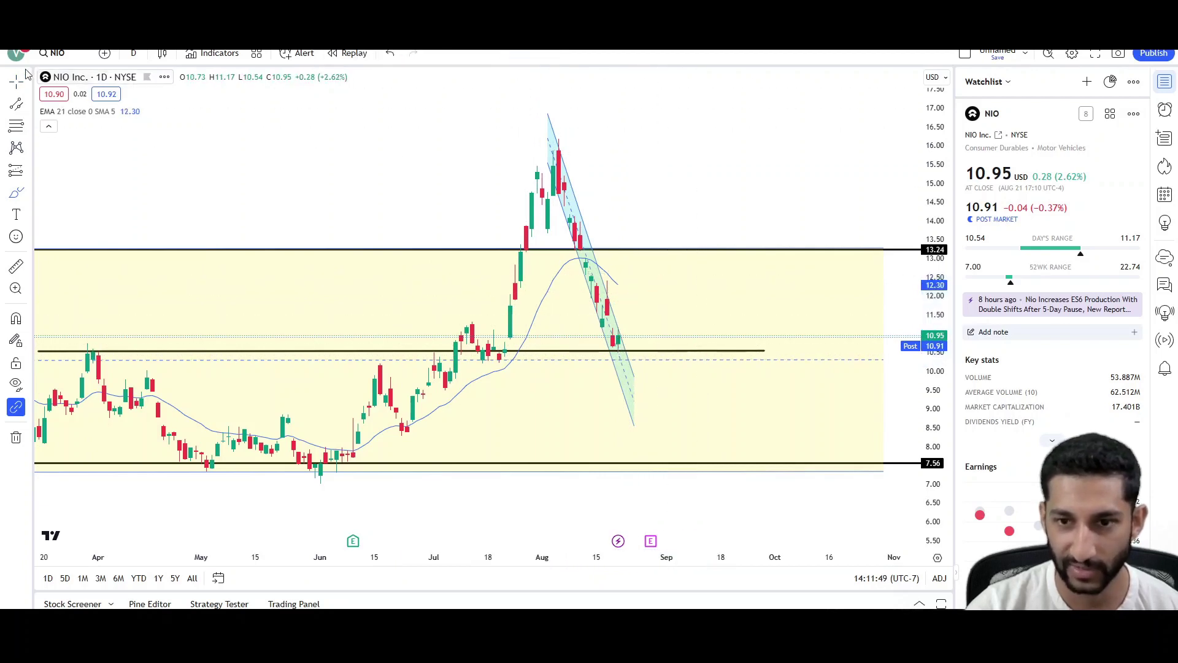
Pull the falling channel's lower end back to the 21 August candle and narrow the channel.
drag(633, 376, 612, 354)
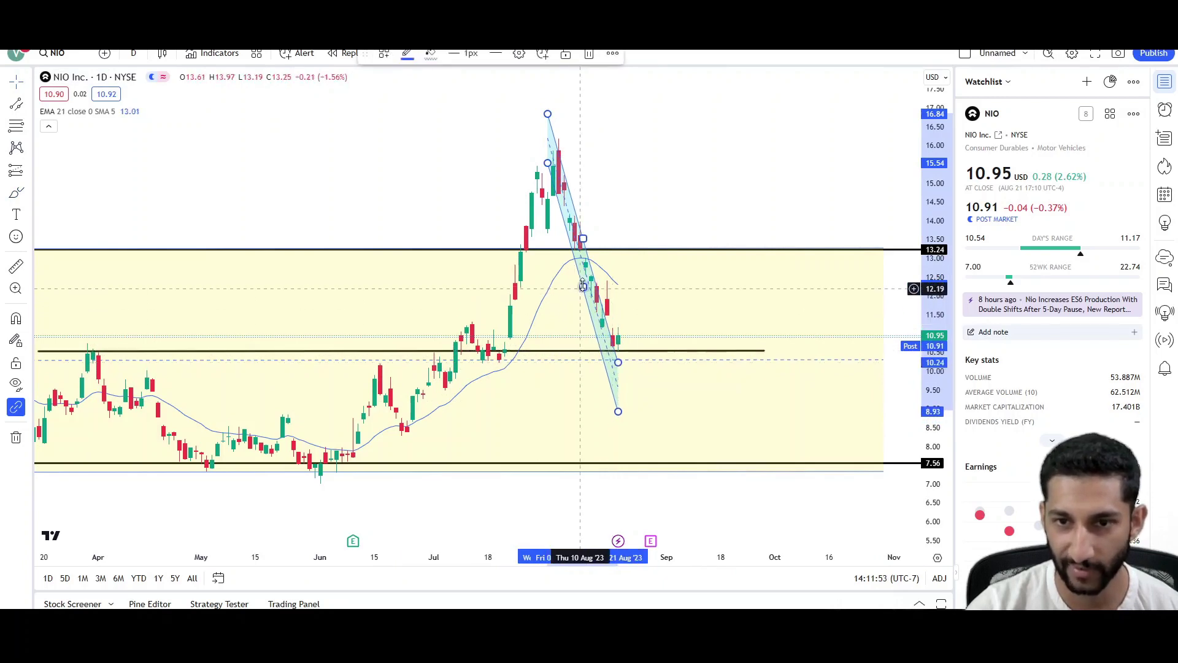
drag(583, 285, 582, 274)
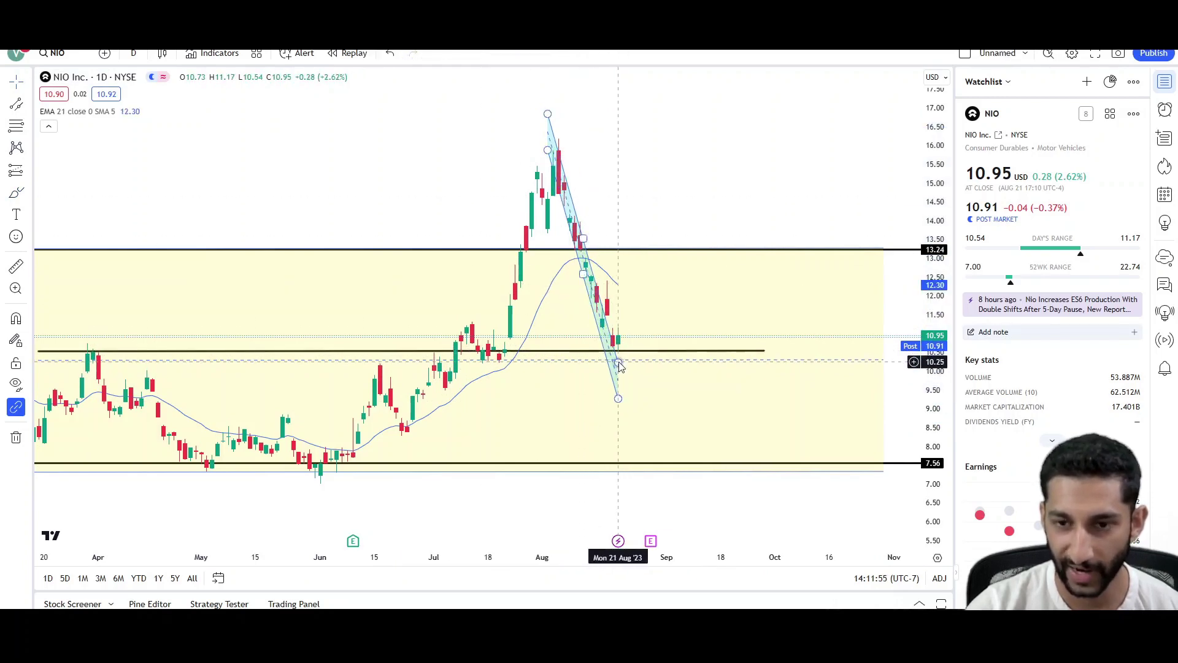
Examine the price history since late 2022 against the yellow range and the 13.24 and 7.56 lines.
scroll(574, 321, down, 2)
scroll(574, 321, down, 3)
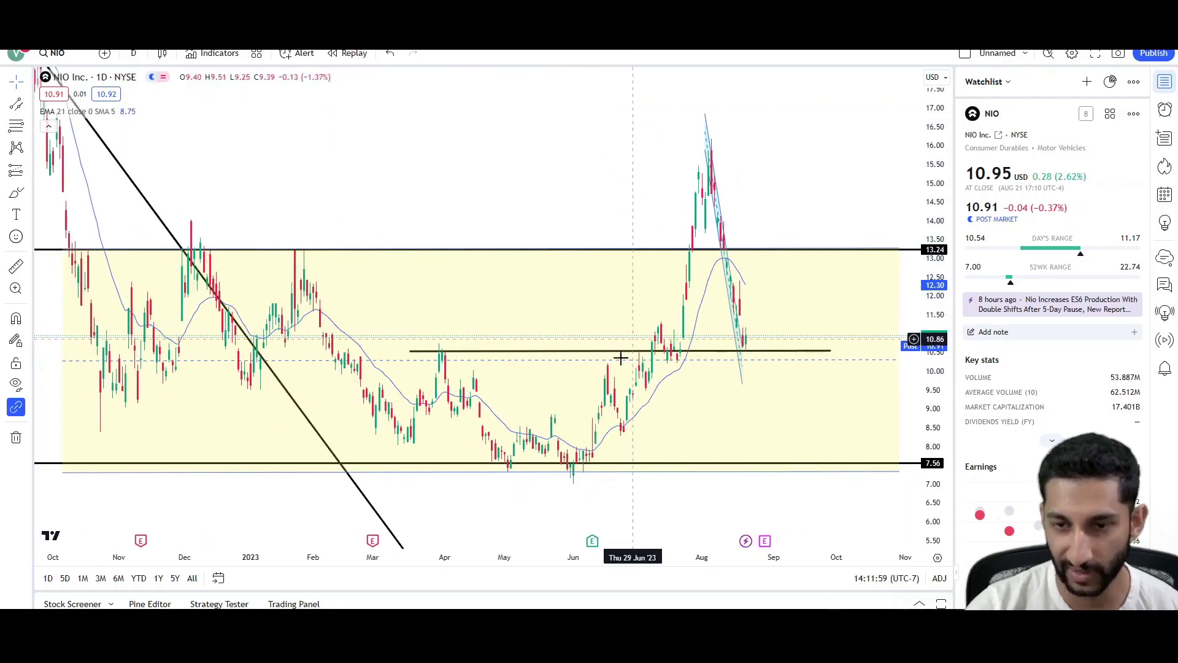
scroll(635, 356, down, 2)
drag(934, 193, 934, 226)
drag(853, 210, 796, 212)
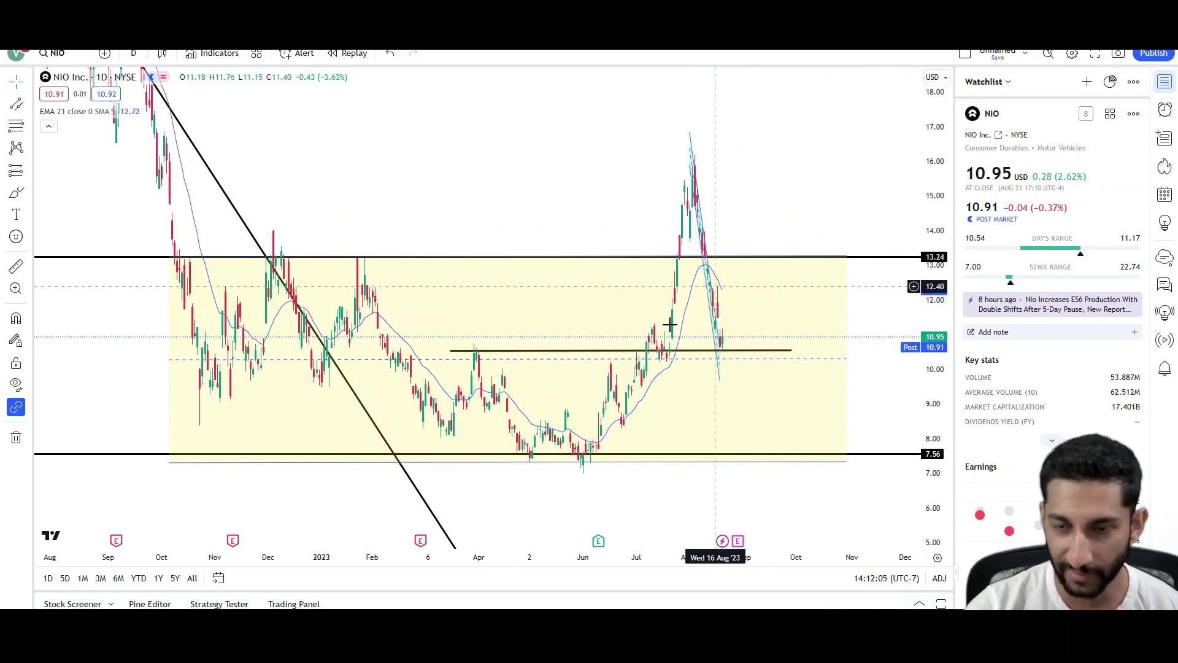
drag(651, 500, 818, 462)
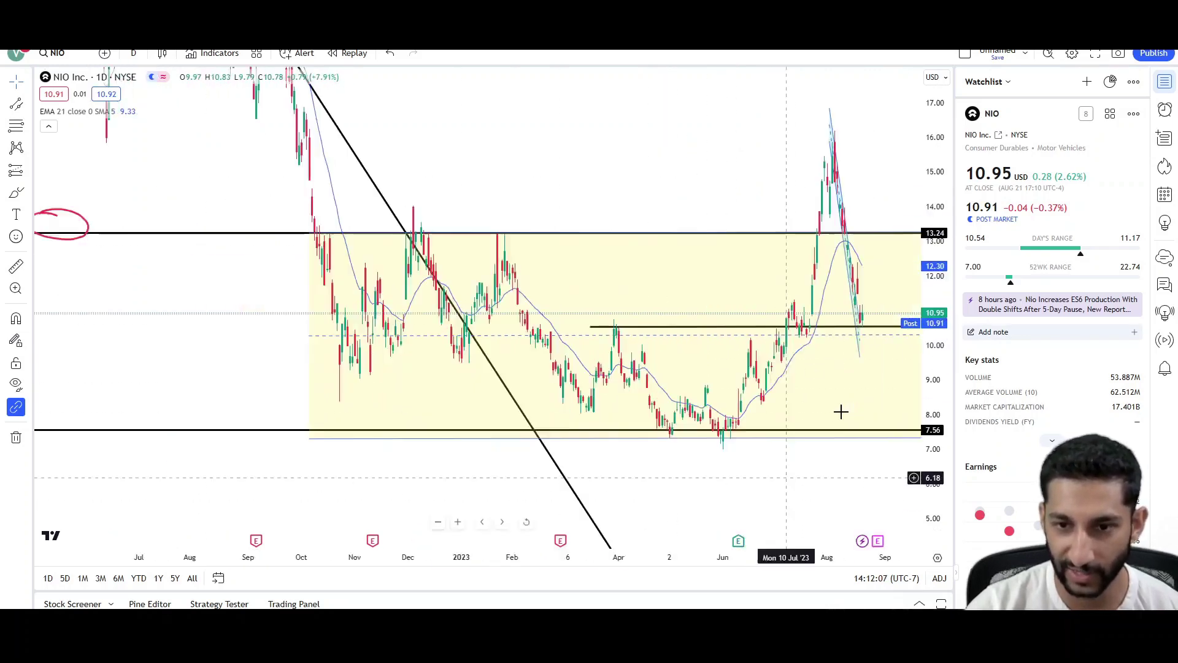
drag(654, 193, 396, 247)
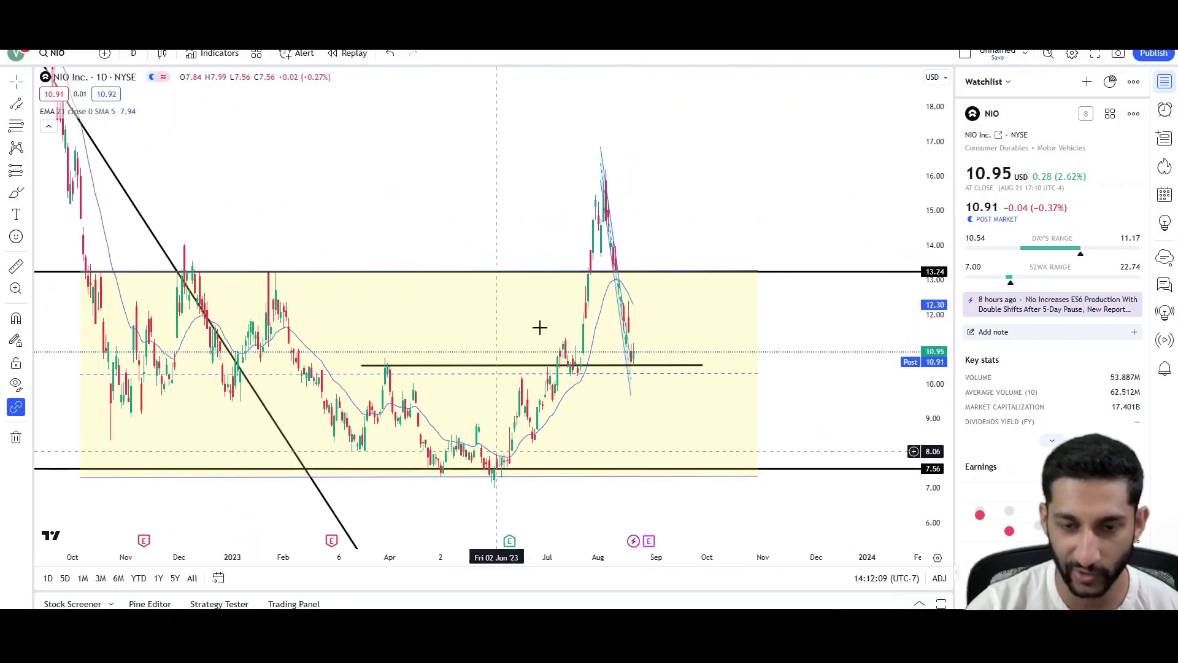
drag(476, 229, 492, 229)
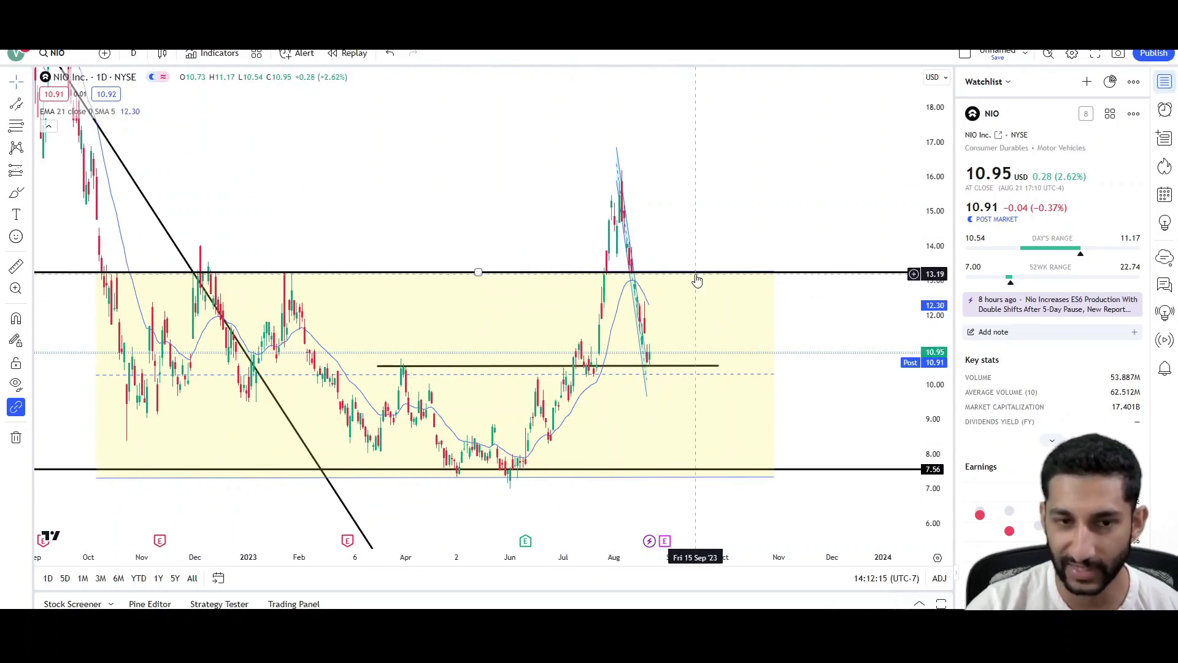
Sketch a red path from the latest candle bouncing above 13.24, add a stroke rising to about 17.00, and delete both.
click(16, 192)
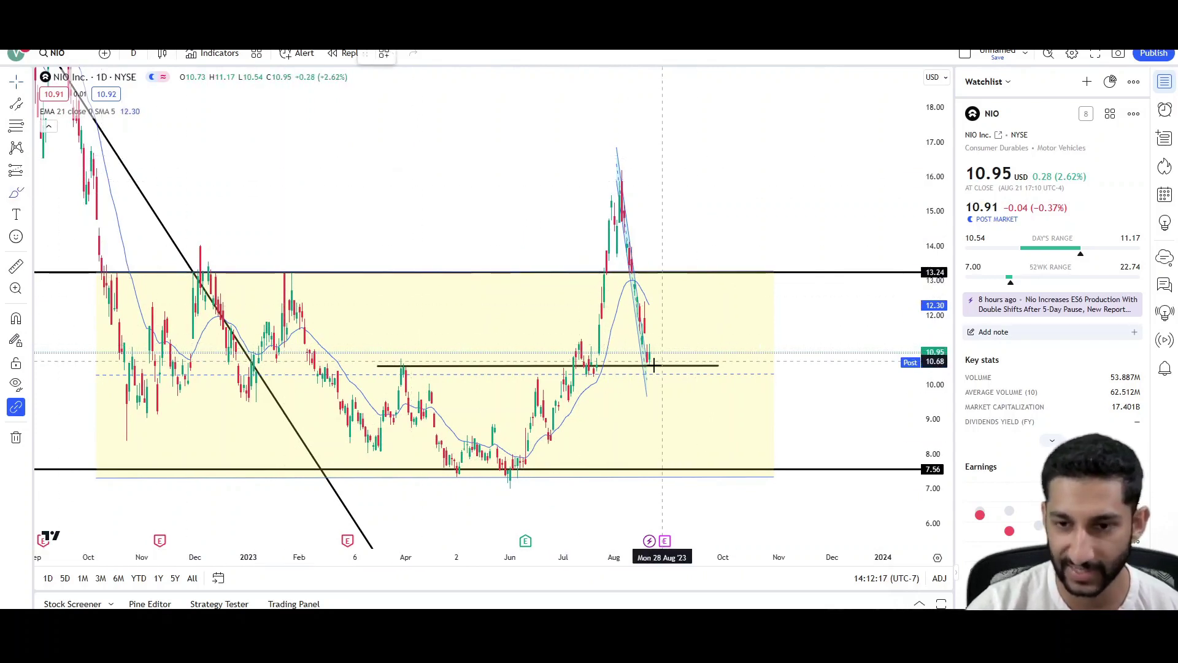
mouse_move(647, 365)
mouse_down()
mouse_move(744, 219)
mouse_move(765, 276)
mouse_up()
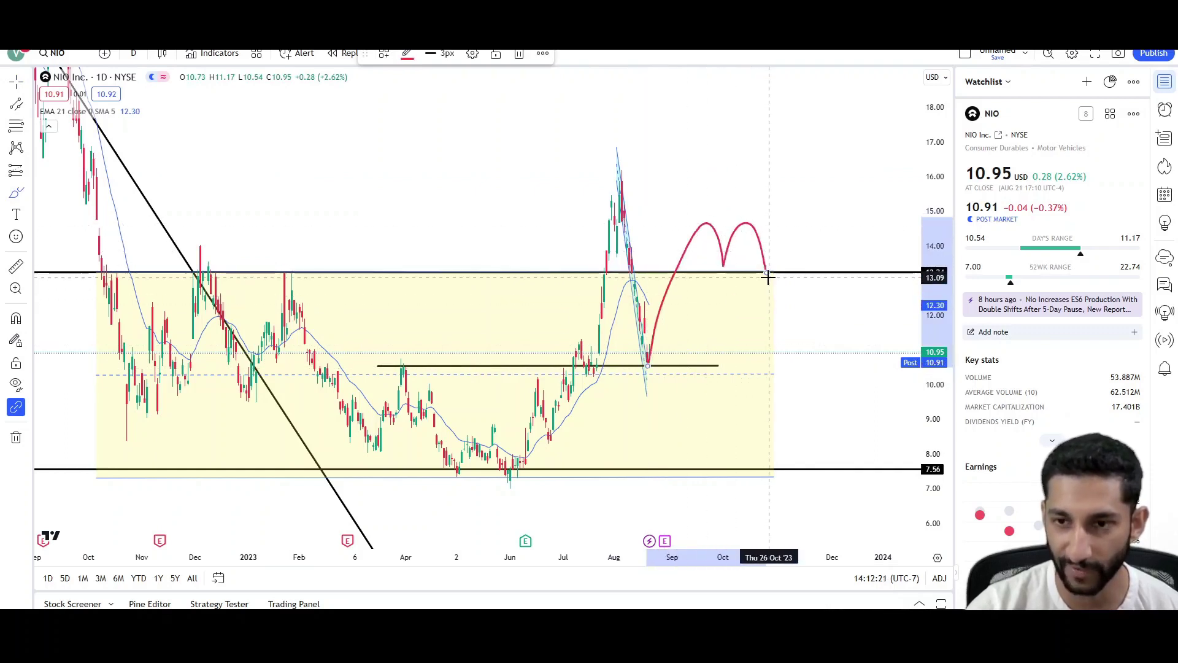
drag(765, 276, 804, 152)
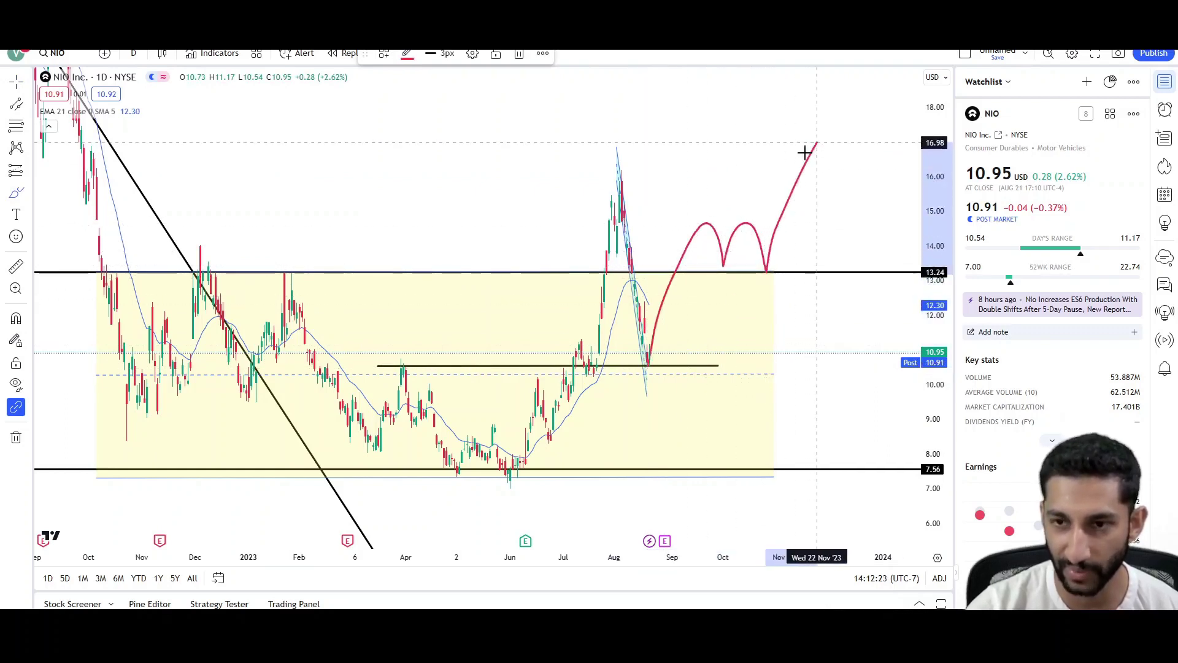
click(519, 55)
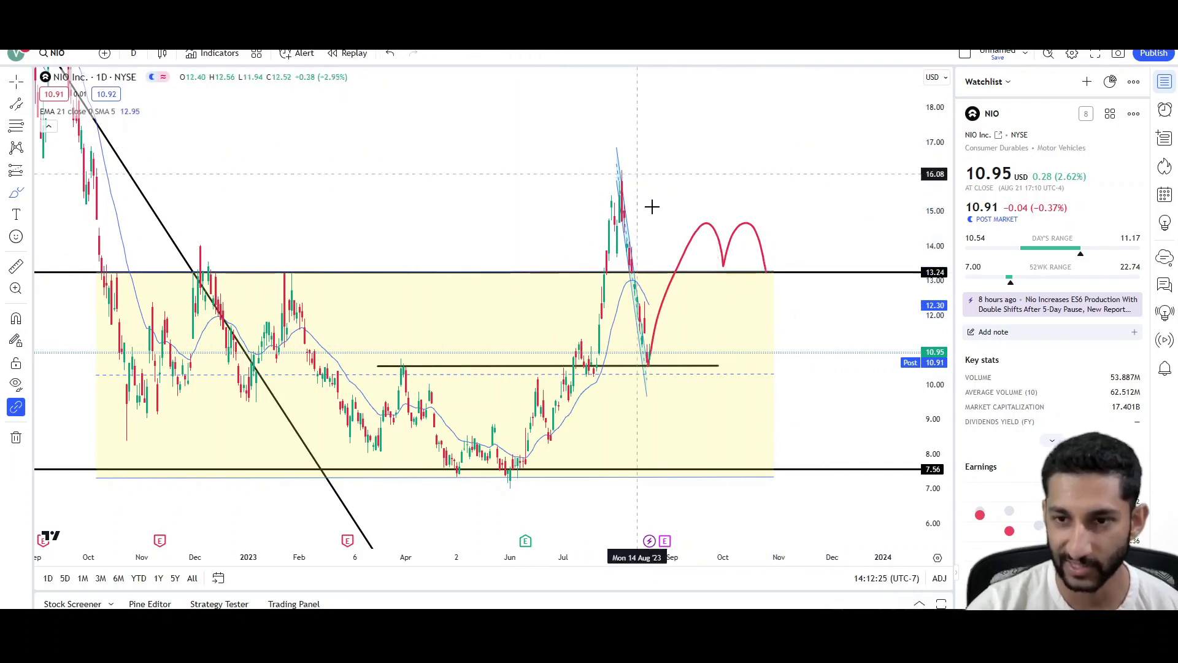
click(716, 241)
click(519, 53)
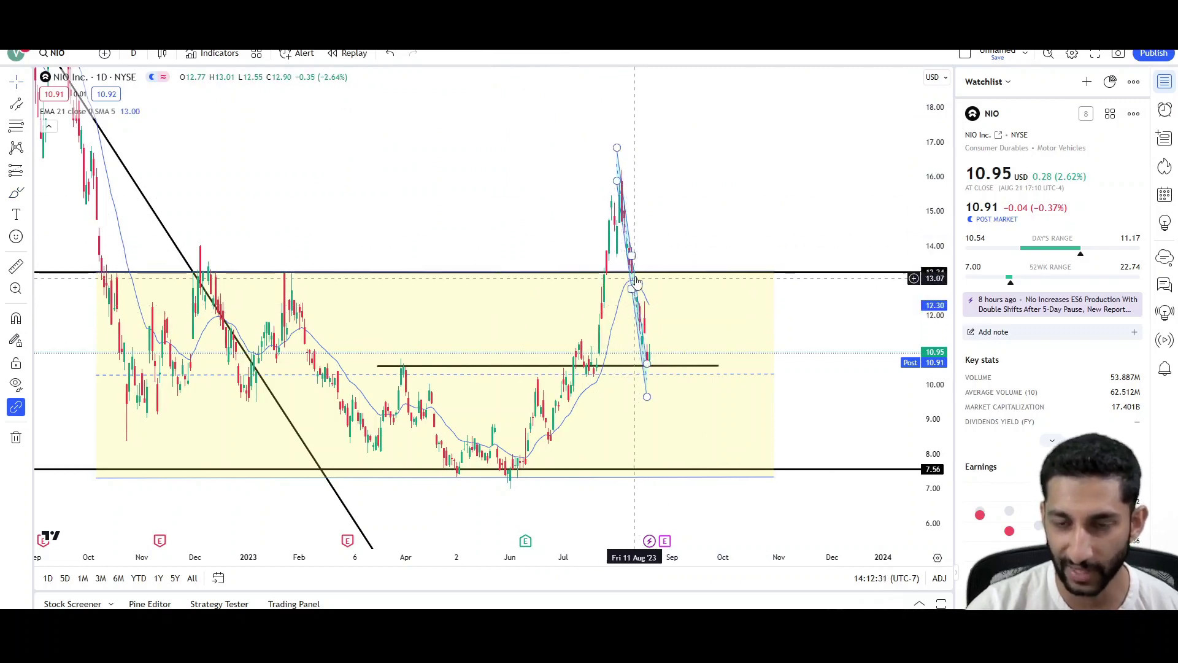
Check the support line near 10.50, sketch a red path from its contact with the latest candles, and delete the path.
click(658, 364)
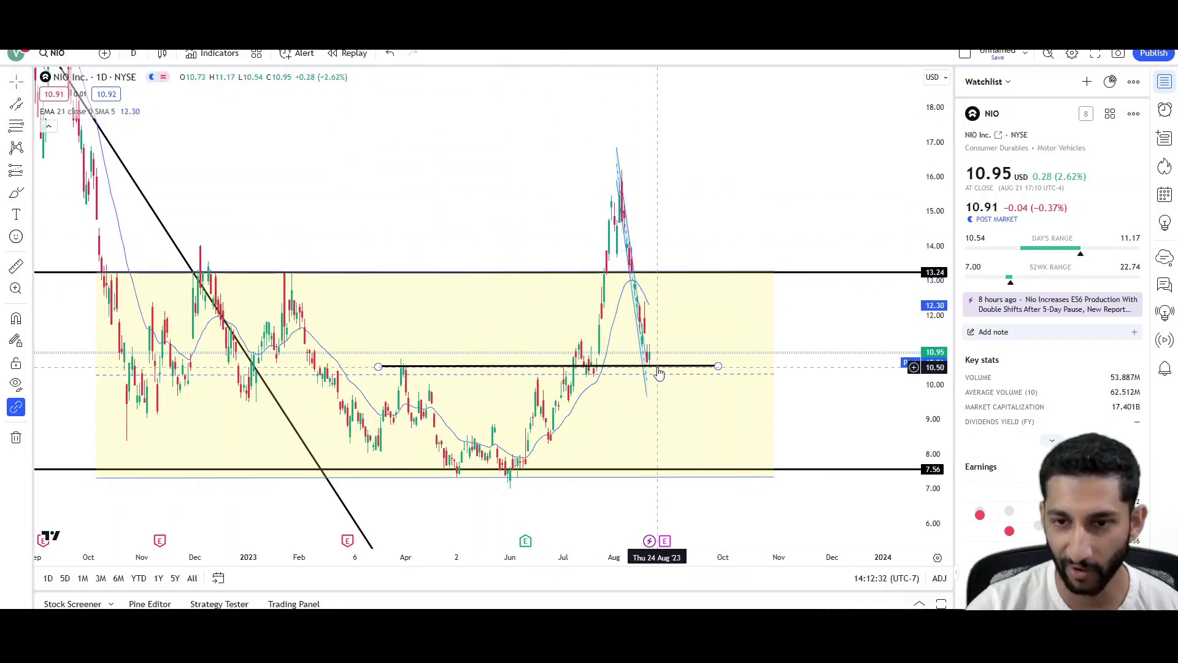
click(600, 372)
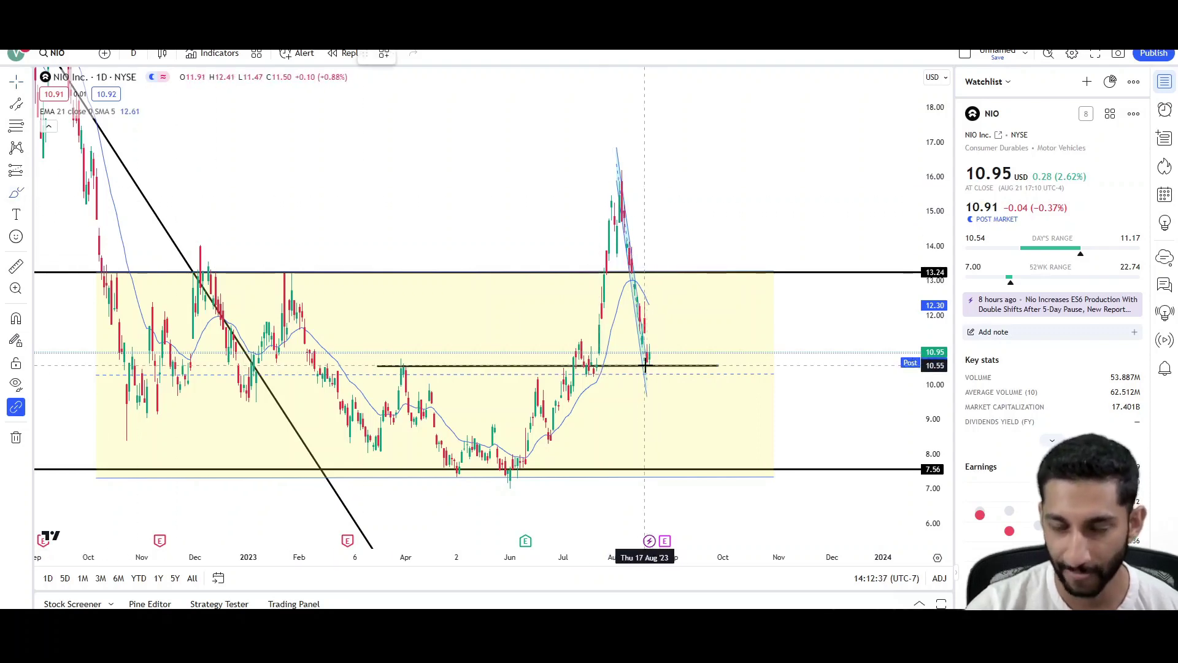
mouse_move(644, 366)
mouse_down()
mouse_move(667, 328)
mouse_move(705, 434)
mouse_move(749, 397)
mouse_up()
click(519, 55)
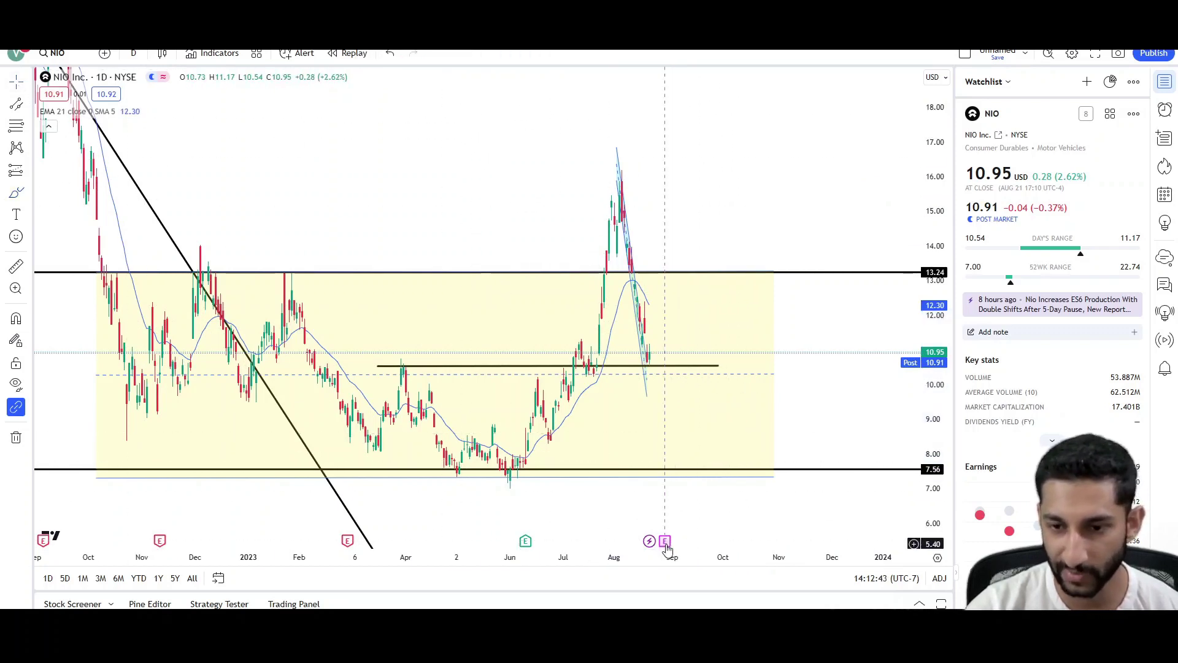
View the next earnings report's details, and circle the 13.24 line near September in red, deleting all the strokes.
mouse_move(667, 544)
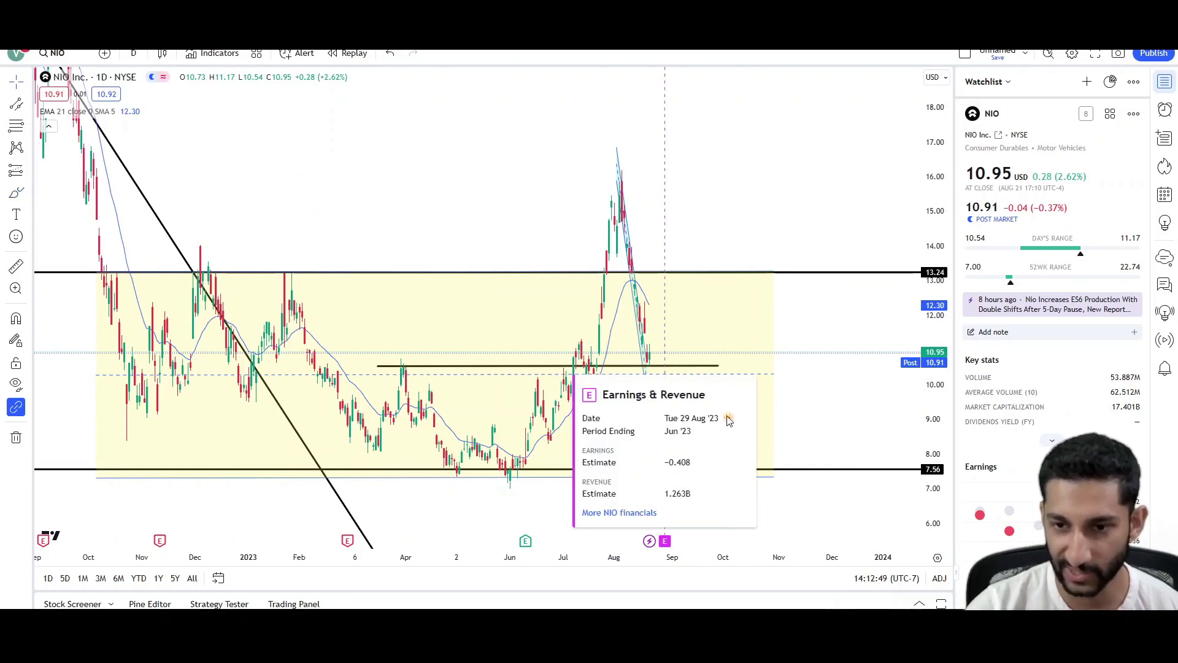
click(16, 192)
mouse_move(699, 257)
mouse_down()
mouse_move(731, 392)
mouse_move(746, 390)
mouse_up()
click(519, 54)
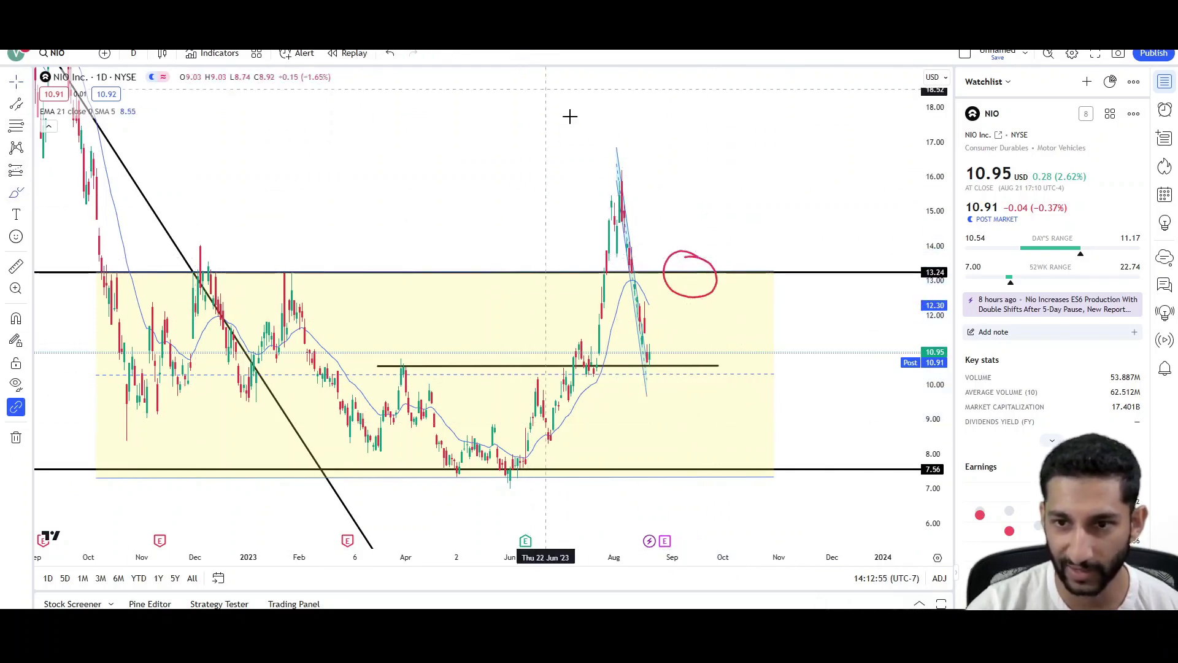
click(687, 253)
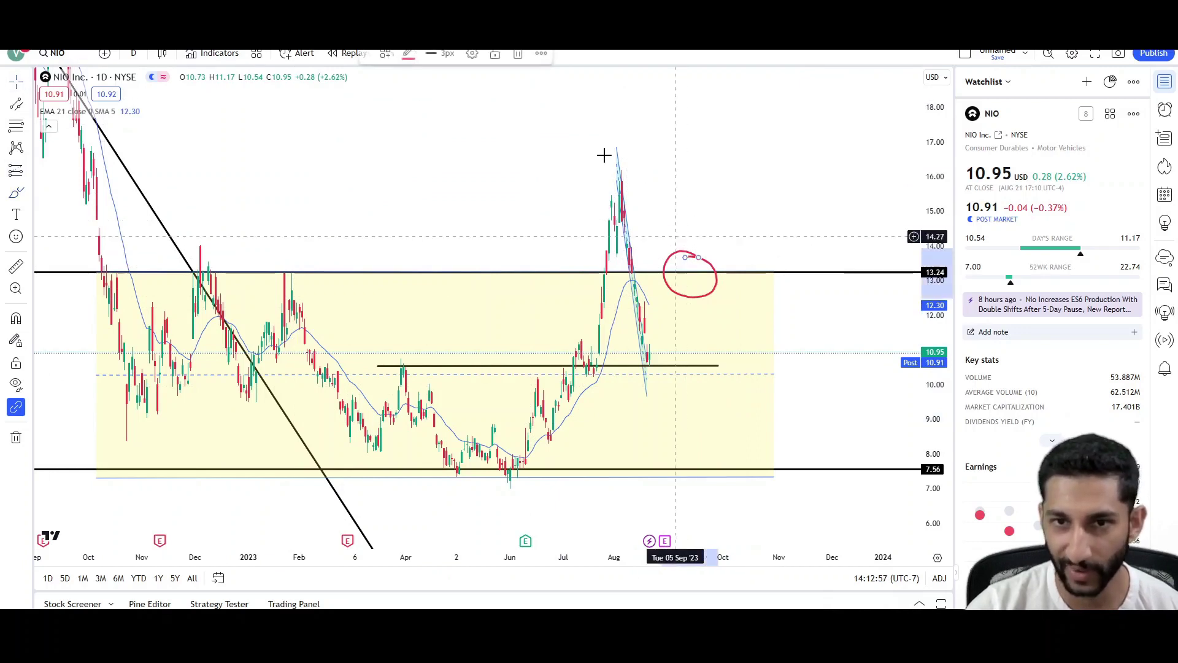
key(Delete)
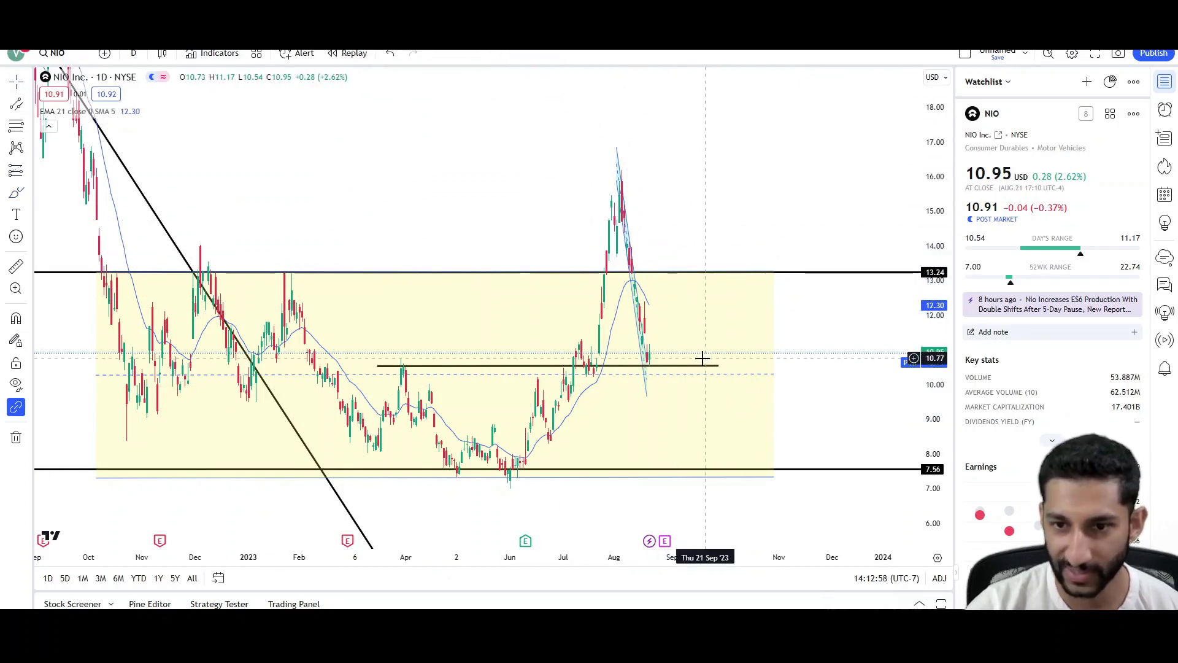
Sketch a red curve from the latest candle up to 13.24, add a stroke heading back down into the range, and delete both.
click(16, 194)
drag(649, 363, 690, 271)
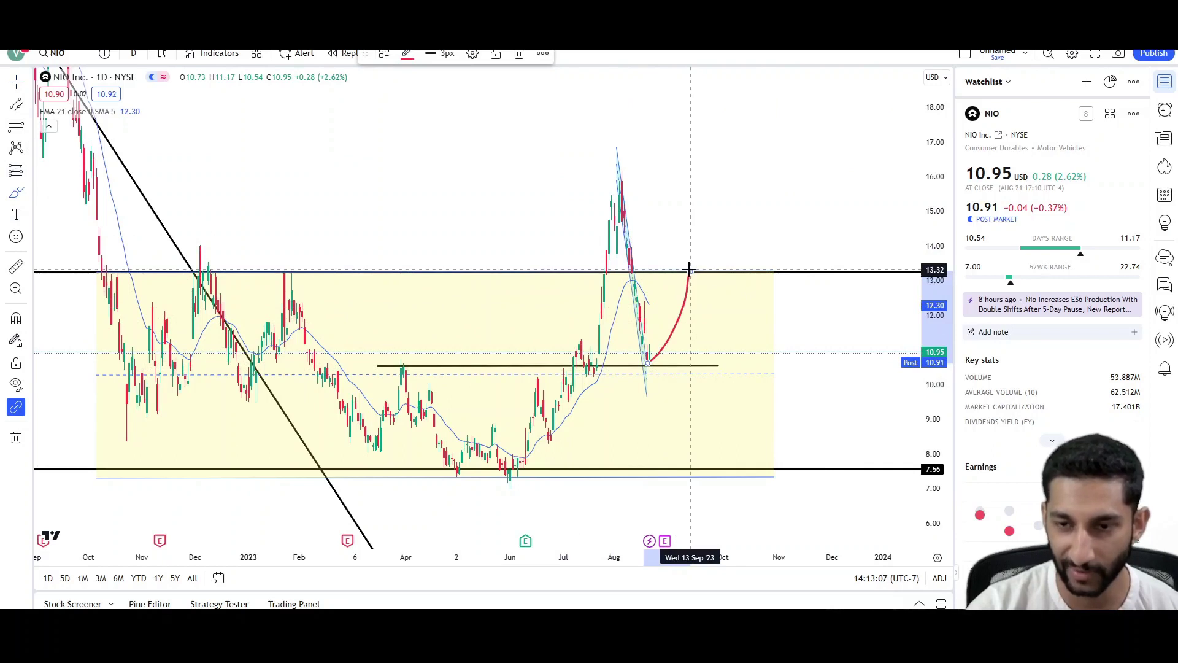
mouse_move(690, 271)
mouse_down()
mouse_move(736, 391)
mouse_move(749, 330)
mouse_up()
click(520, 54)
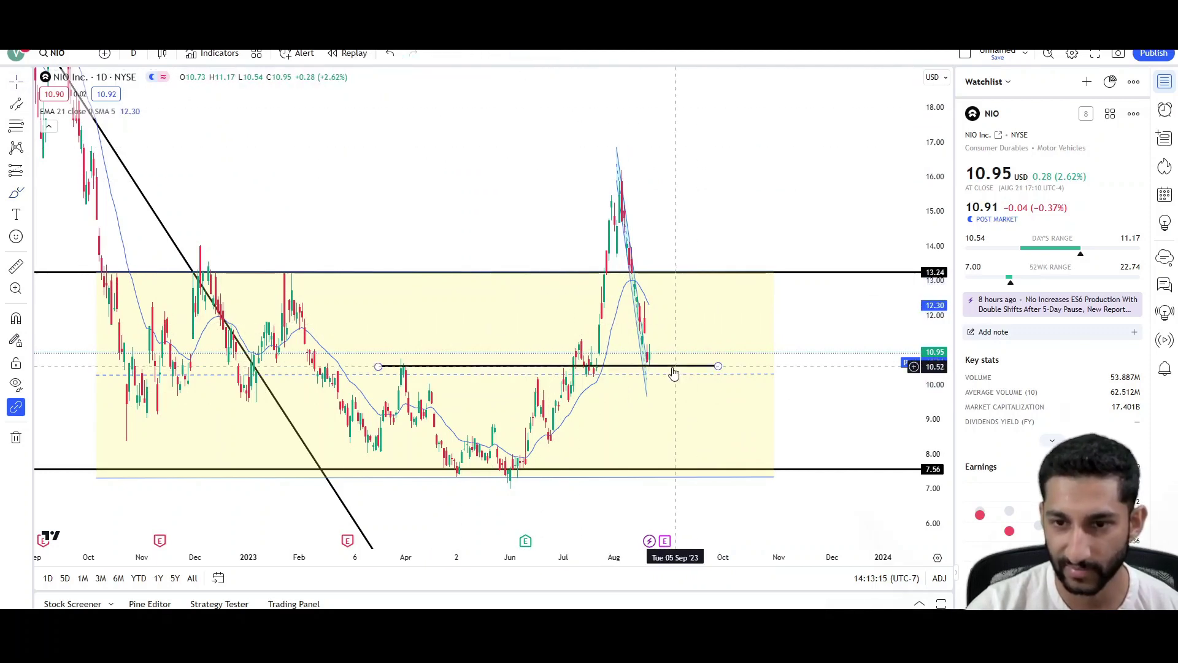
Switch the NIO chart to the 1 week interval.
click(133, 53)
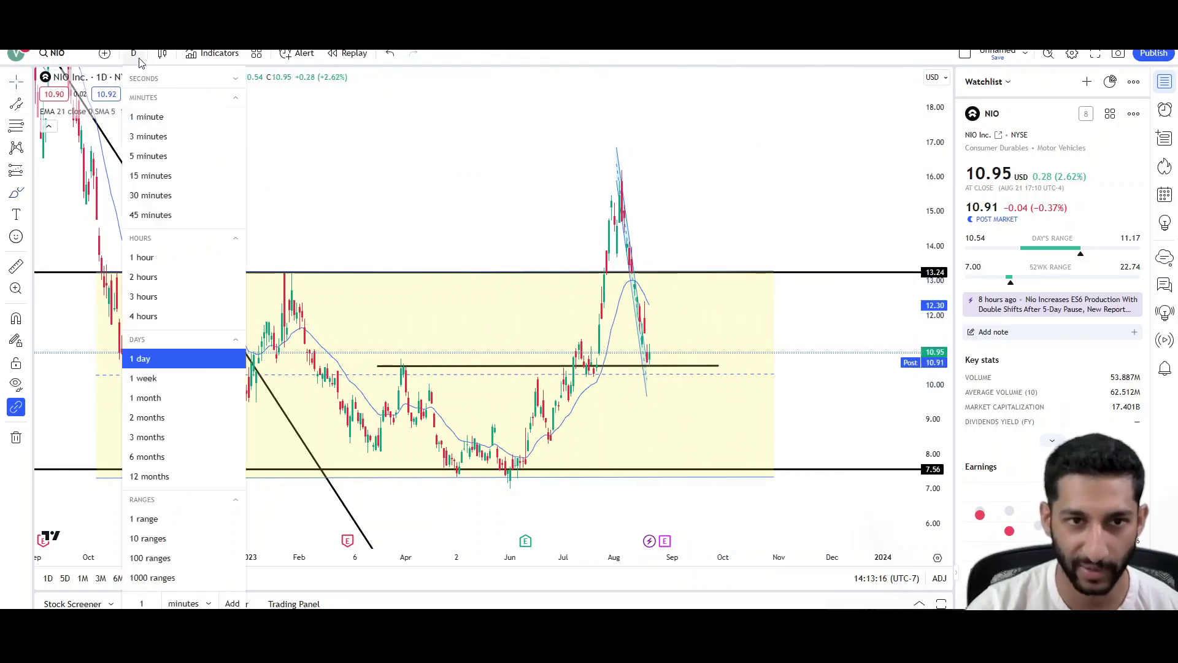
click(190, 378)
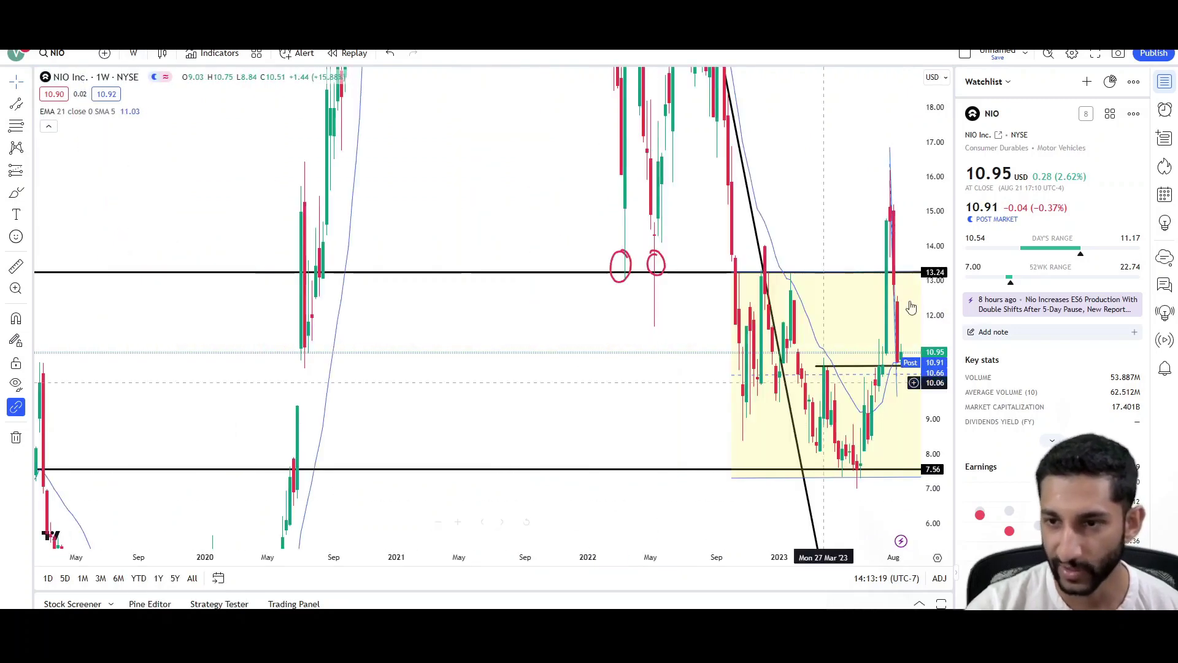
Examine the weekly candles around the support line near 10.50 and inside the yellow 13.24–7.56 range.
scroll(747, 257, down, 5)
scroll(665, 302, up, 6)
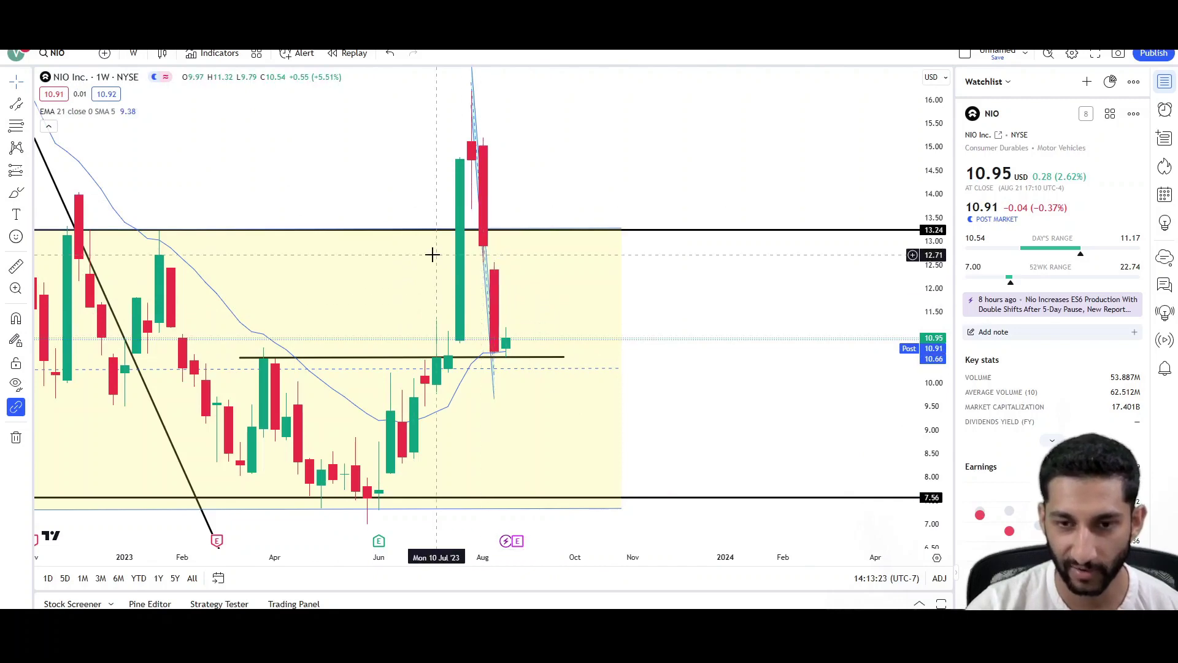
scroll(432, 254, down, 3)
scroll(657, 433, up, 1)
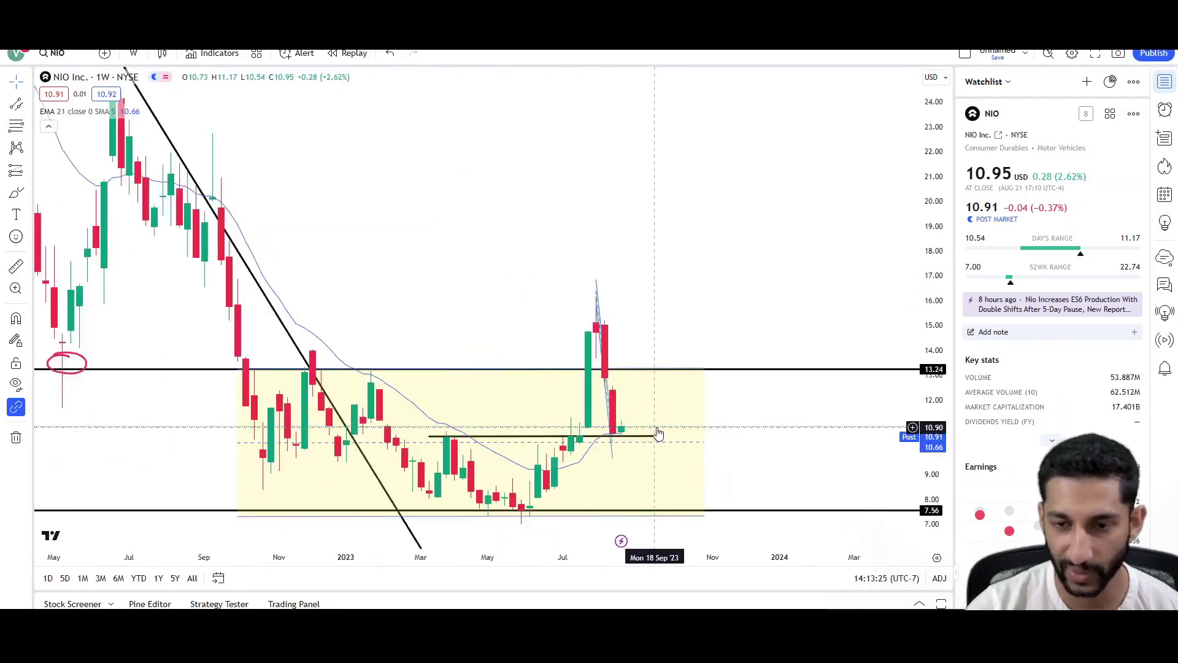
scroll(657, 433, up, 3)
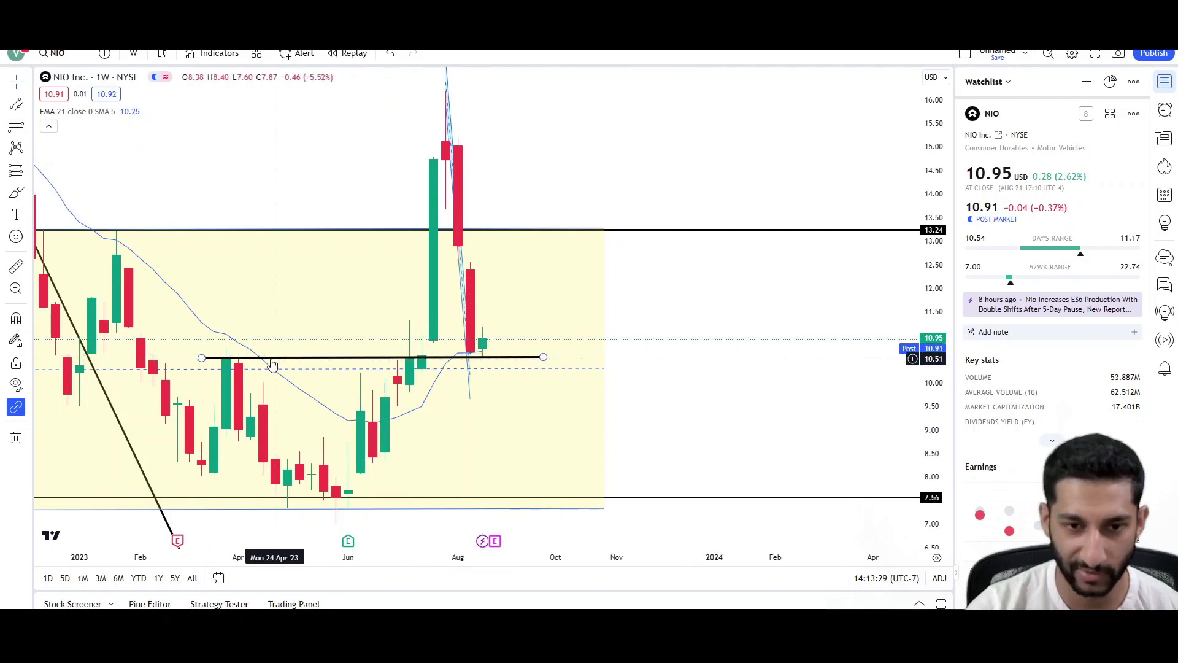
scroll(529, 375, down, 3)
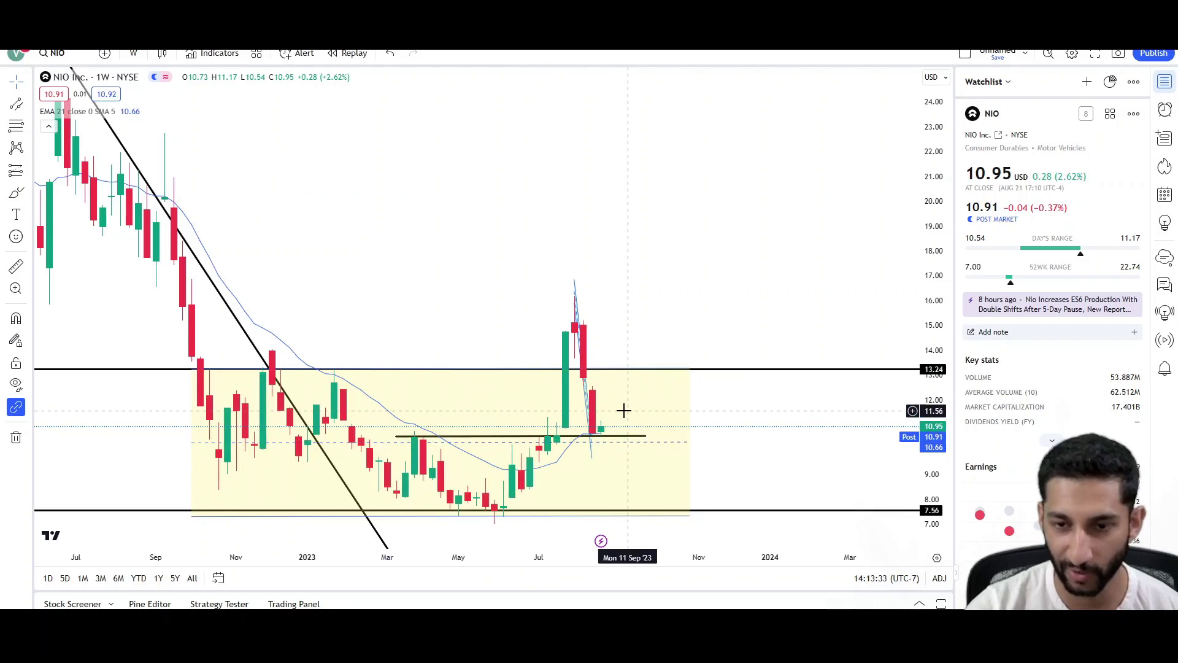
click(609, 448)
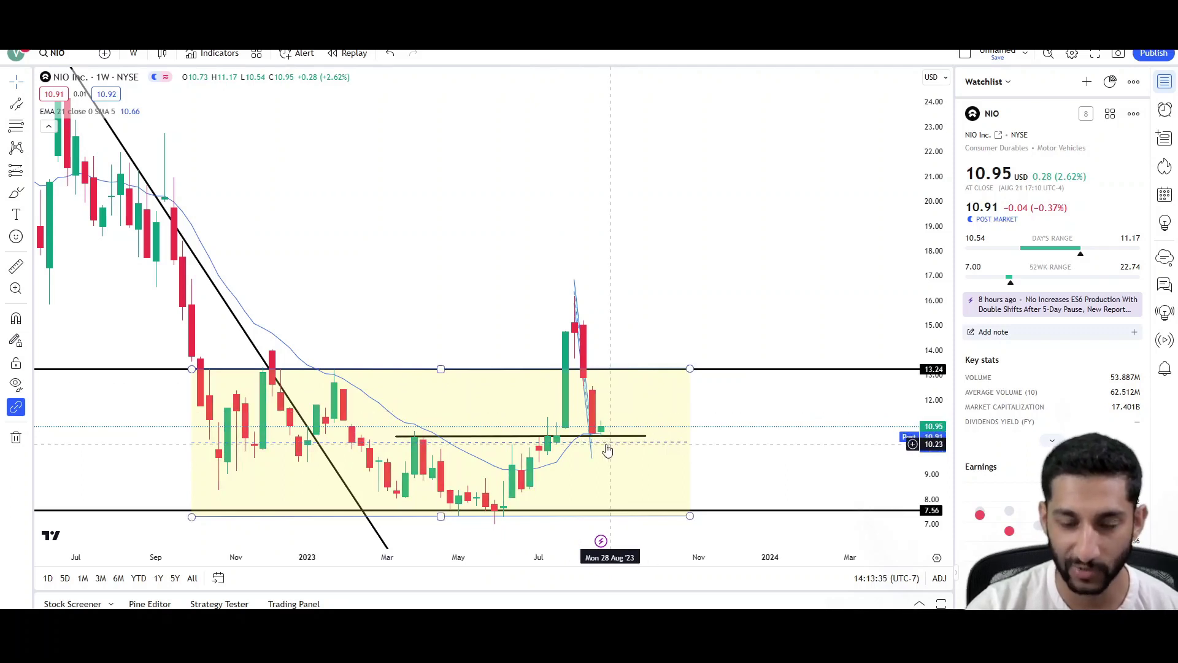
Sketch a red path from the latest candle, bouncing on 13.24 and rising to about 17.70, plus a falling stroke into the range, deleting both.
click(71, 190)
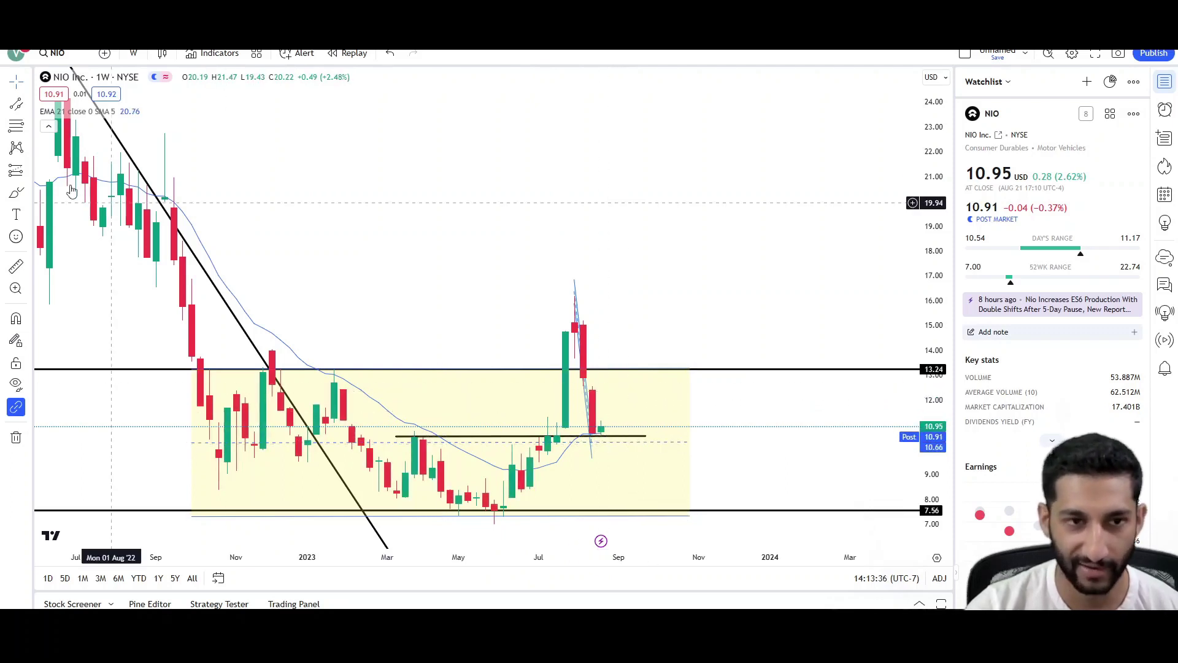
click(17, 194)
mouse_move(603, 431)
mouse_down()
mouse_move(646, 338)
mouse_move(688, 372)
mouse_move(731, 255)
mouse_move(745, 298)
mouse_up()
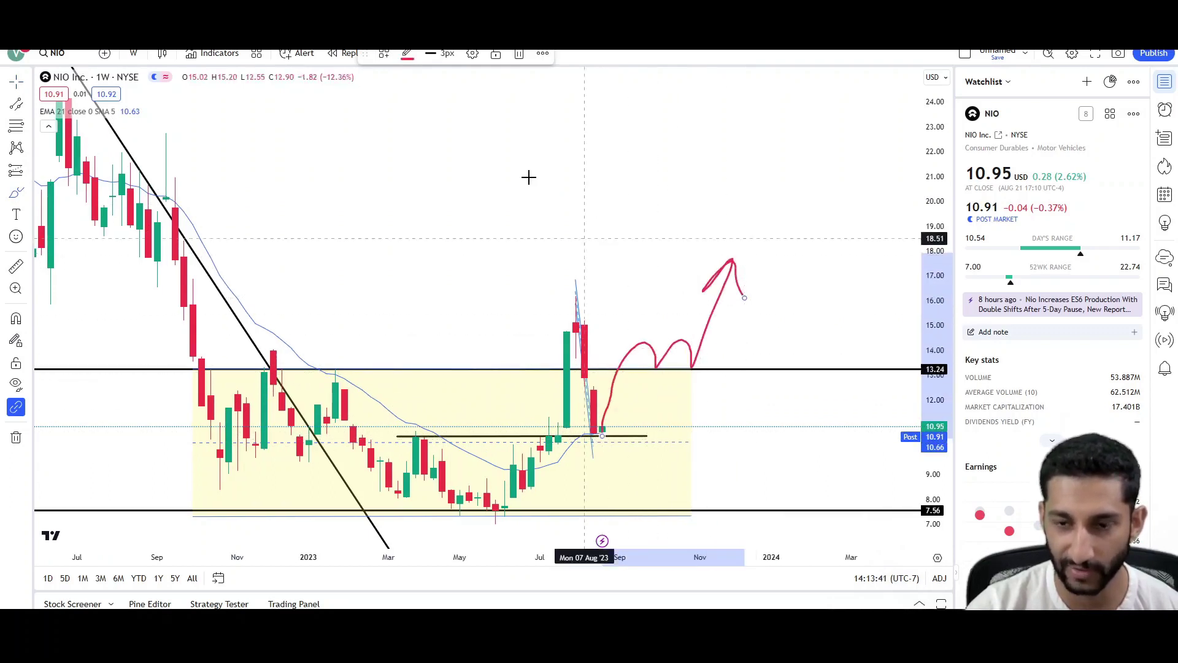
key(ctrl+z)
mouse_move(603, 429)
mouse_down()
mouse_move(609, 395)
mouse_move(649, 393)
mouse_move(672, 484)
mouse_up()
key(ctrl+z)
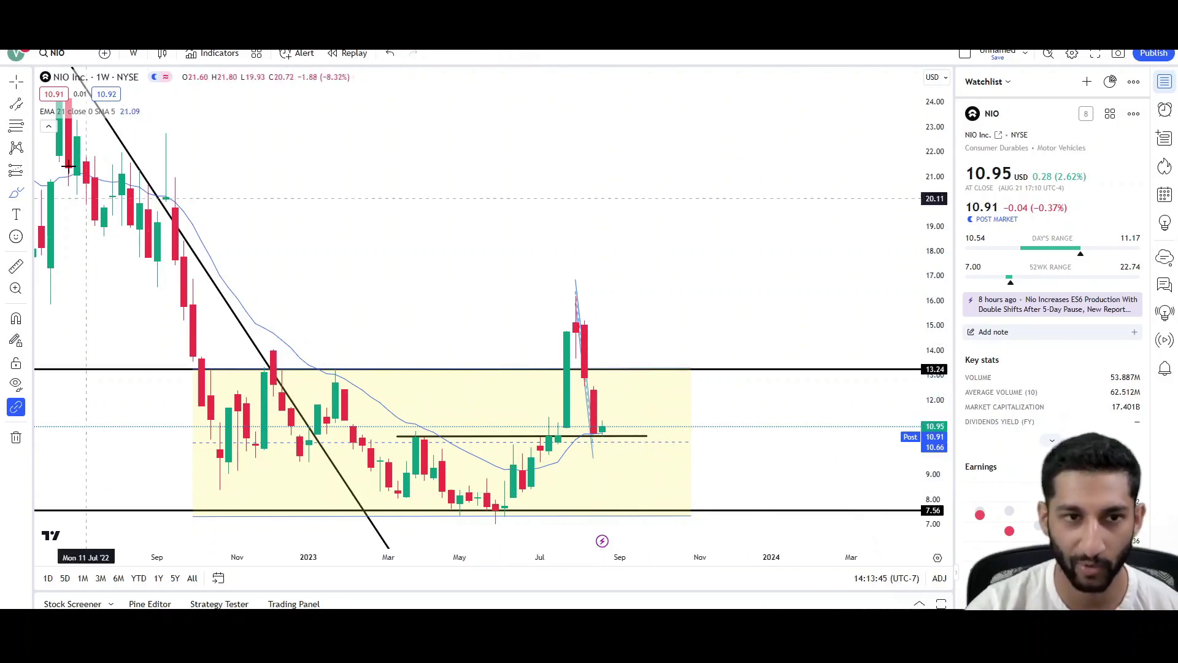
Examine the weekly downtrend from the 2021 peak, the circled 2022 lows at 13.24 and the latest candles within the yellow range.
scroll(581, 240, down, 5)
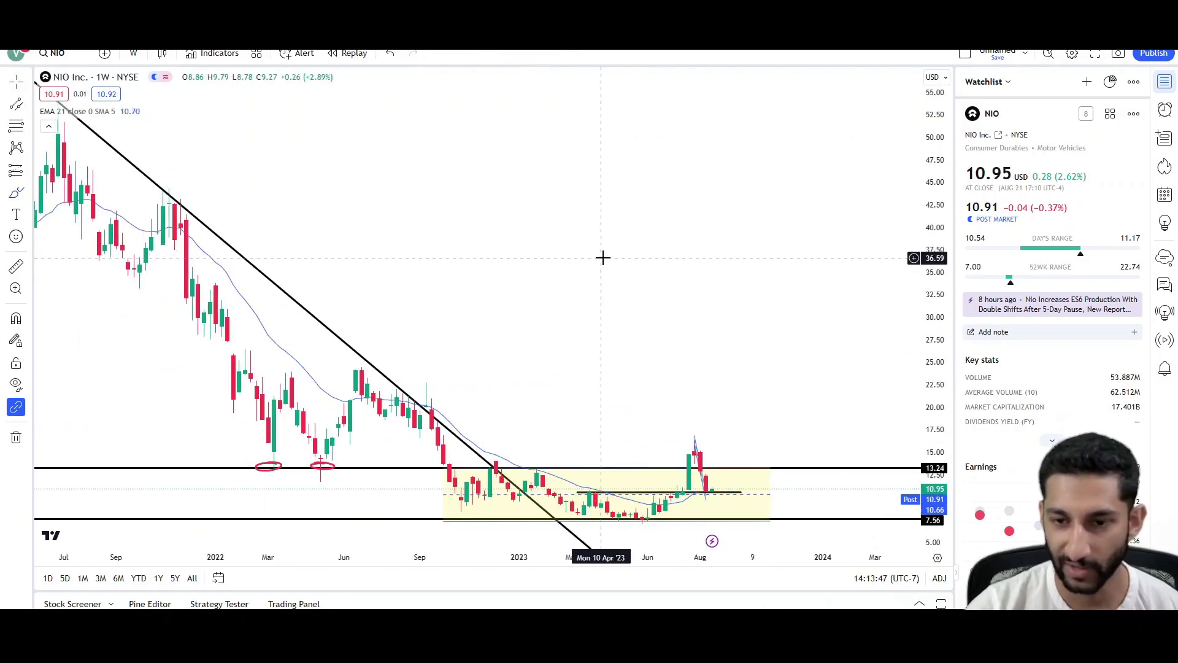
scroll(607, 261, up, 5)
scroll(491, 280, down, 6)
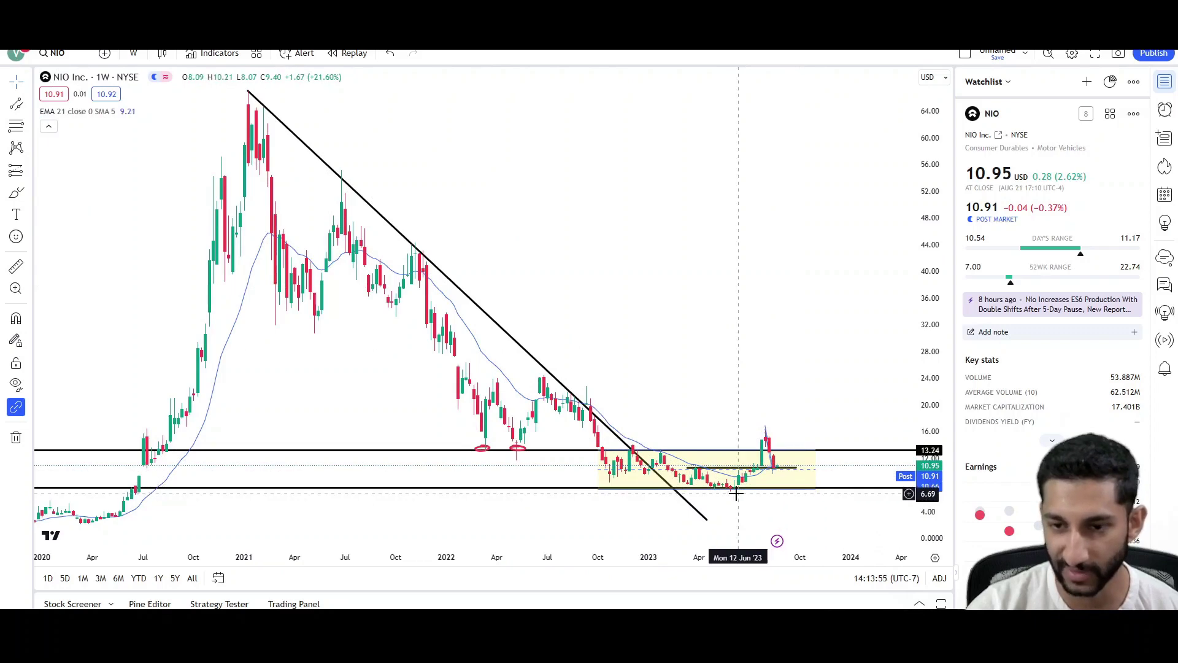
scroll(729, 412, up, 6)
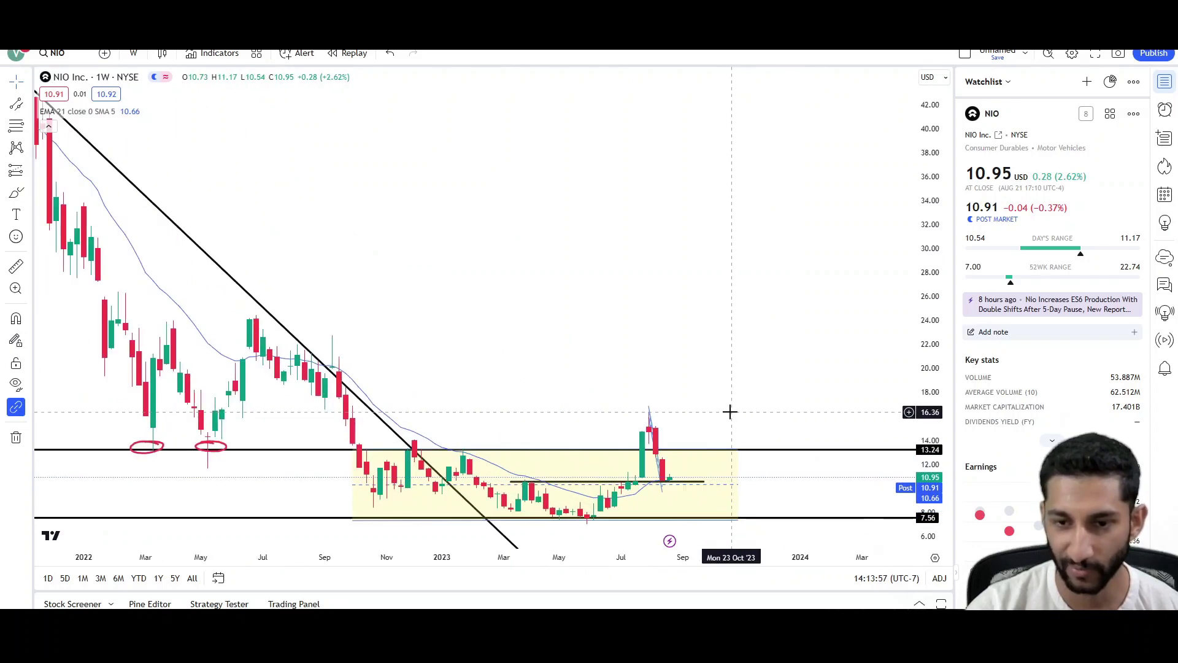
scroll(729, 412, down, 4)
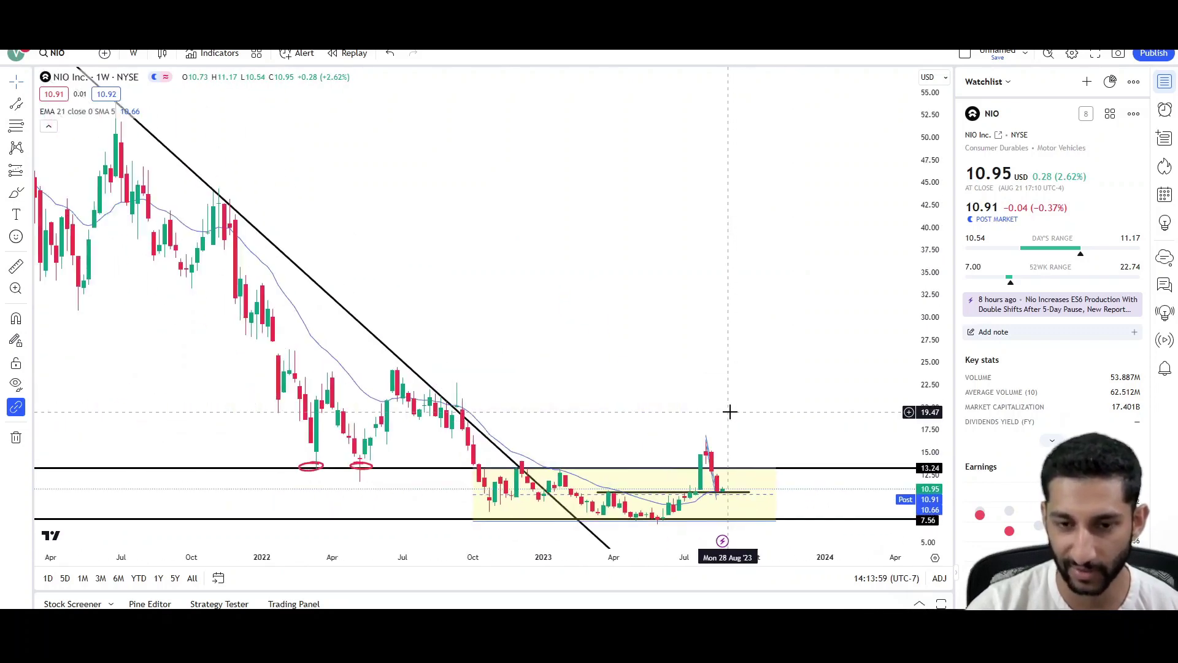
scroll(729, 412, down, 2)
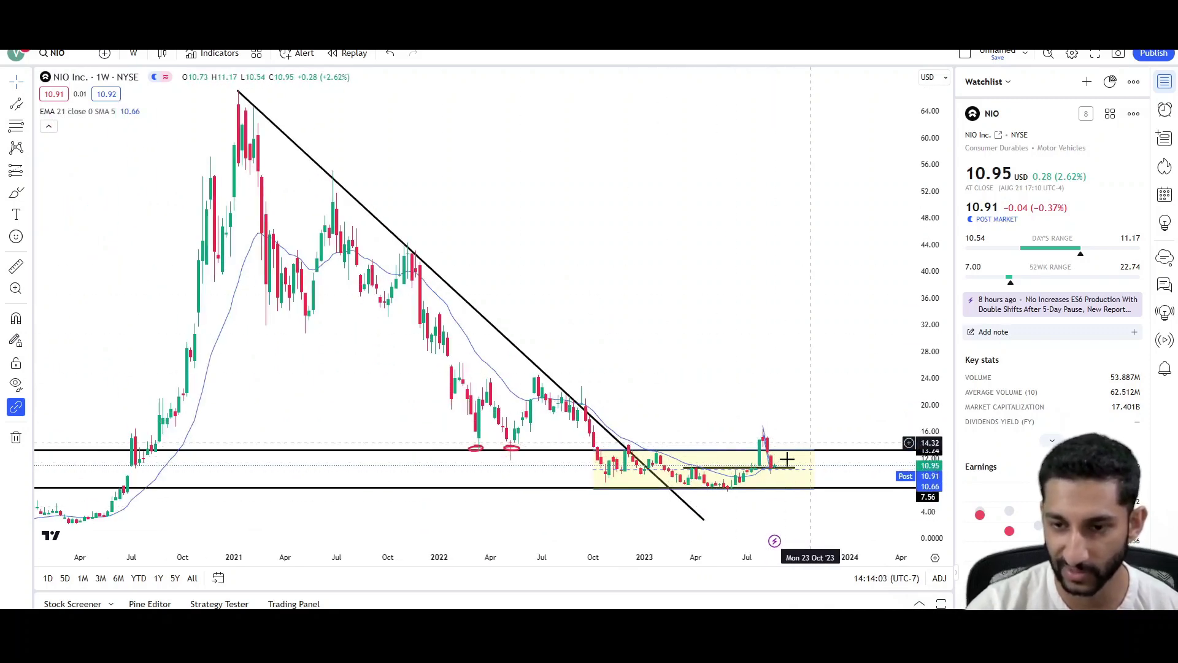
scroll(780, 488, up, 5)
scroll(549, 411, down, 6)
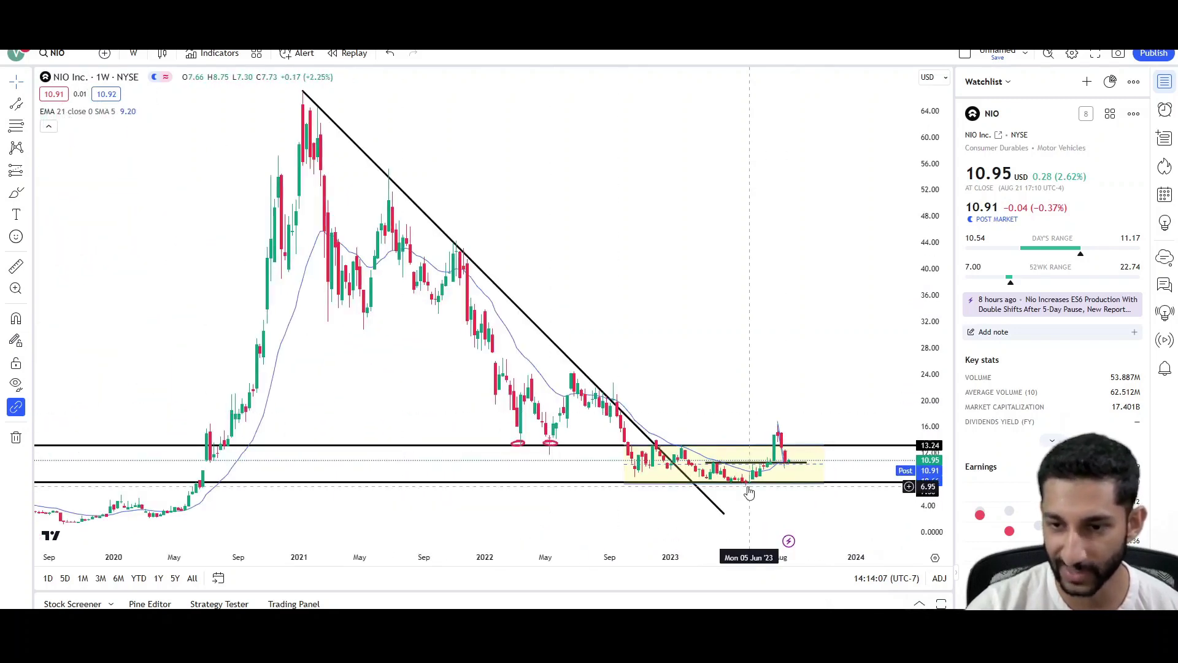
scroll(771, 447, up, 5)
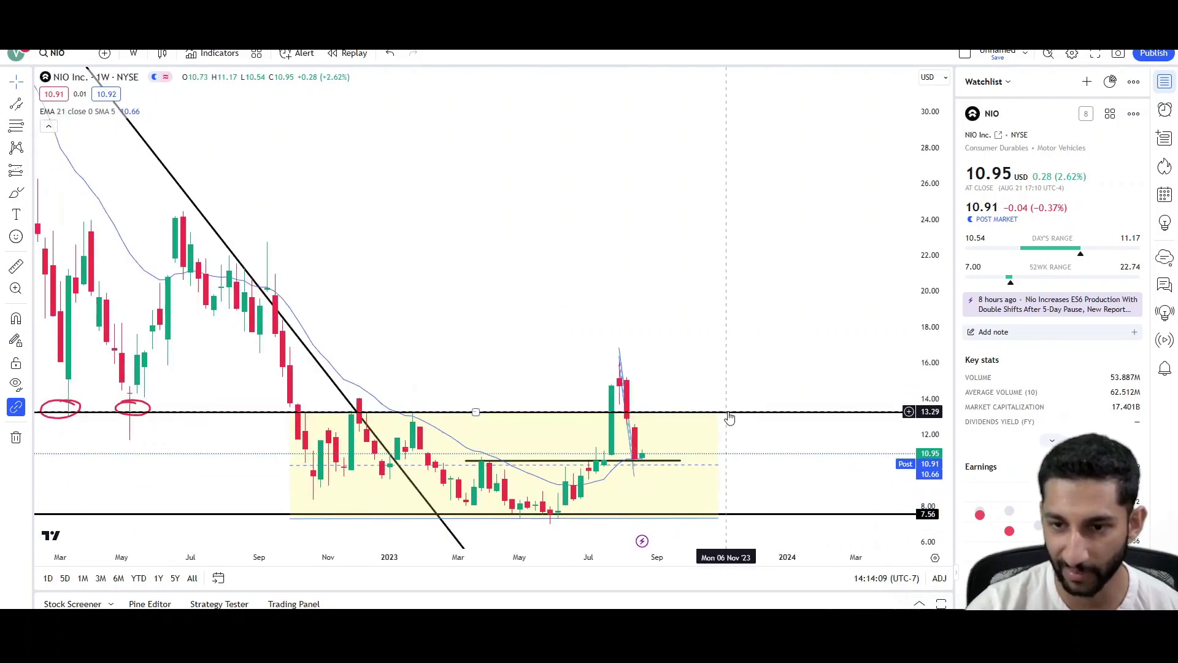
scroll(724, 413, down, 2)
scroll(644, 433, up, 3)
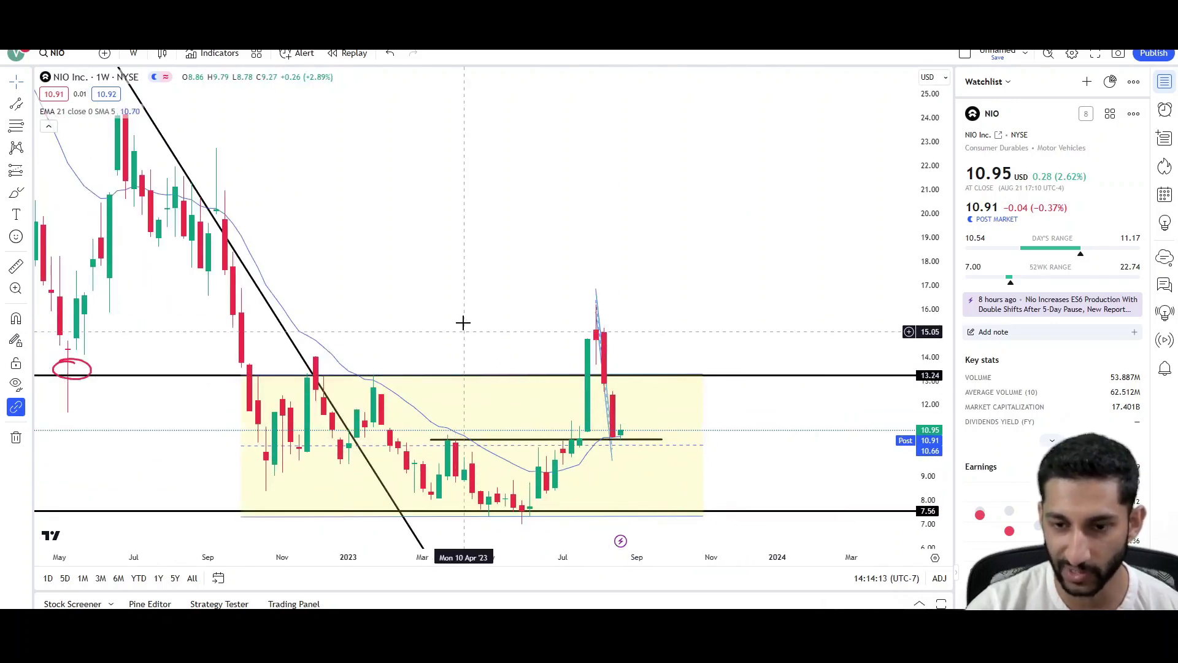
scroll(484, 297, down, 5)
scroll(665, 316, up, 3)
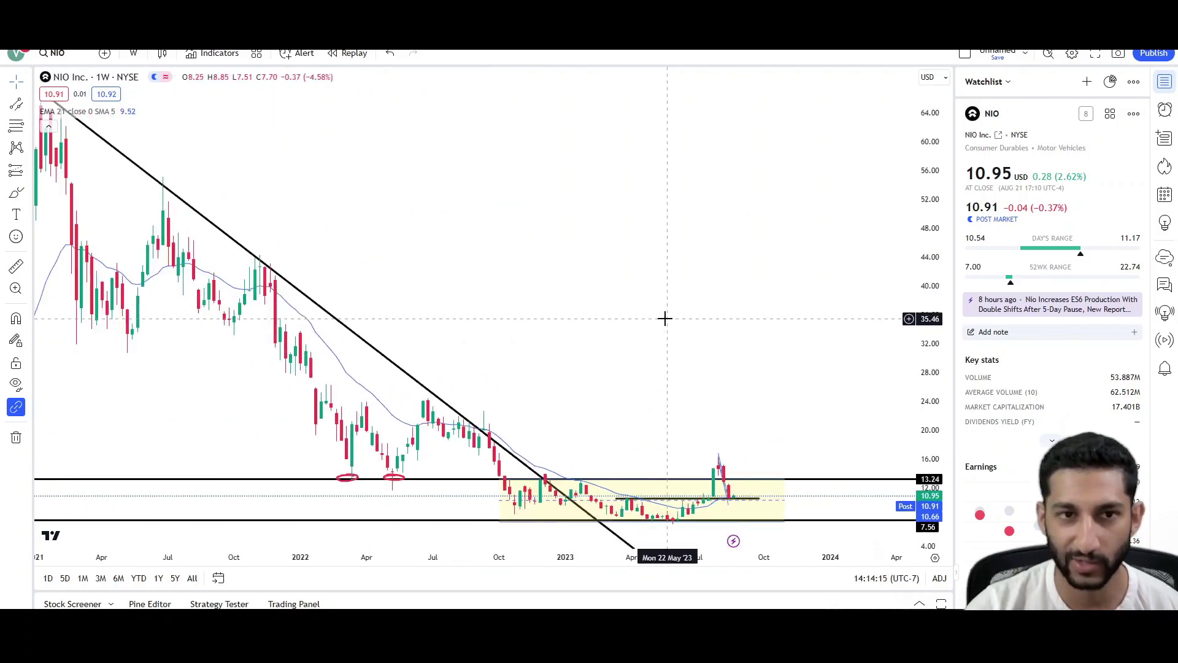
scroll(624, 306, up, 2)
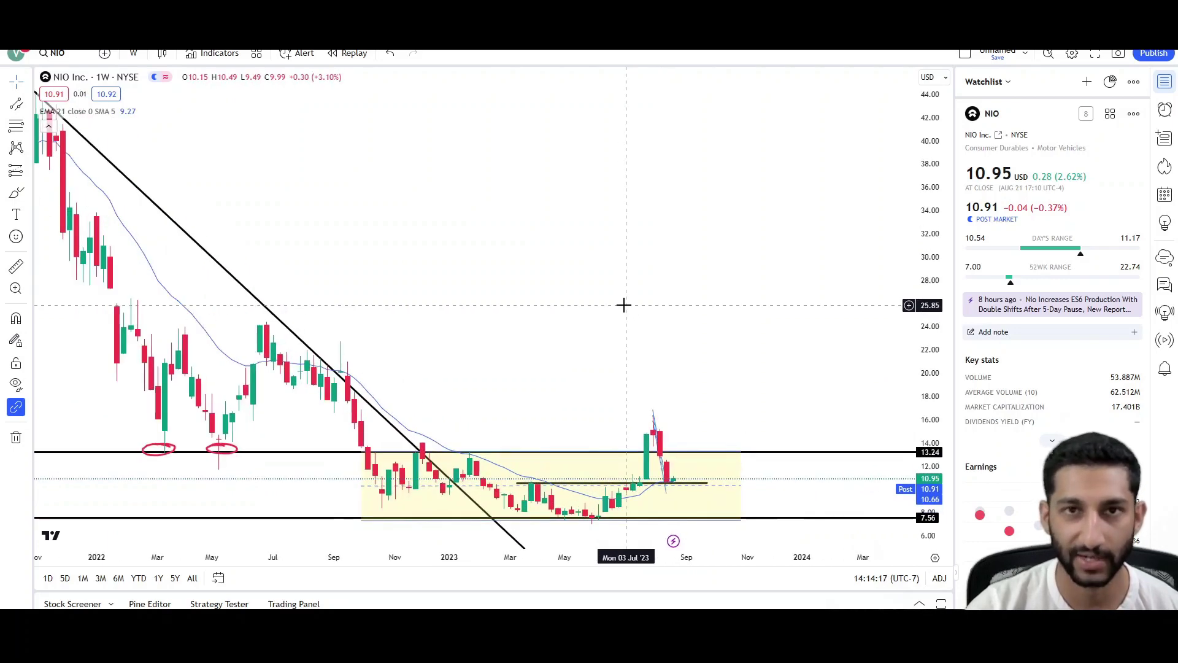
scroll(623, 305, up, 2)
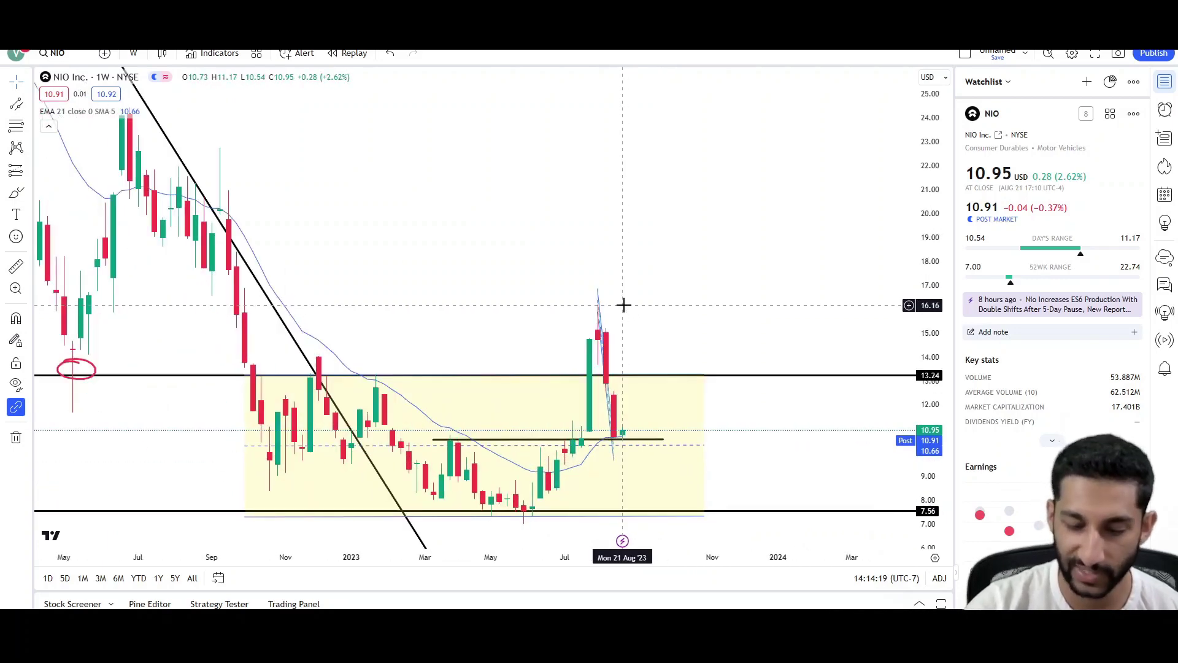